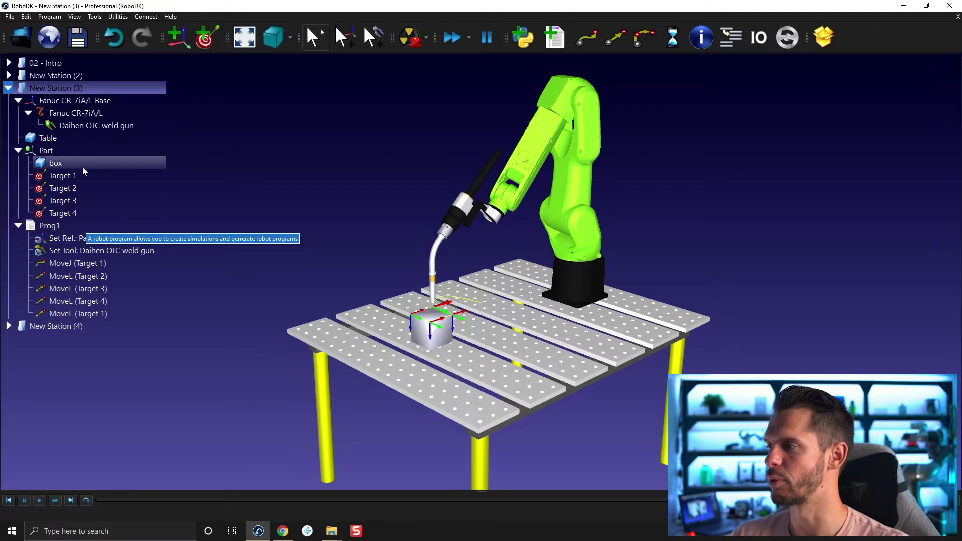
- Delete the box and its four targets from the Part frame, and delete the Prog1 program
click(76, 149)
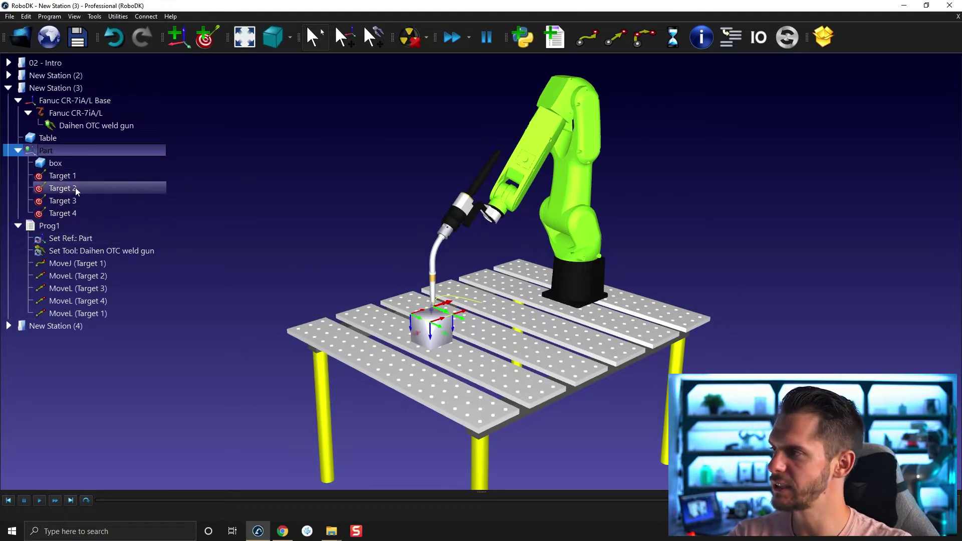
click(78, 165)
shift+click(88, 208)
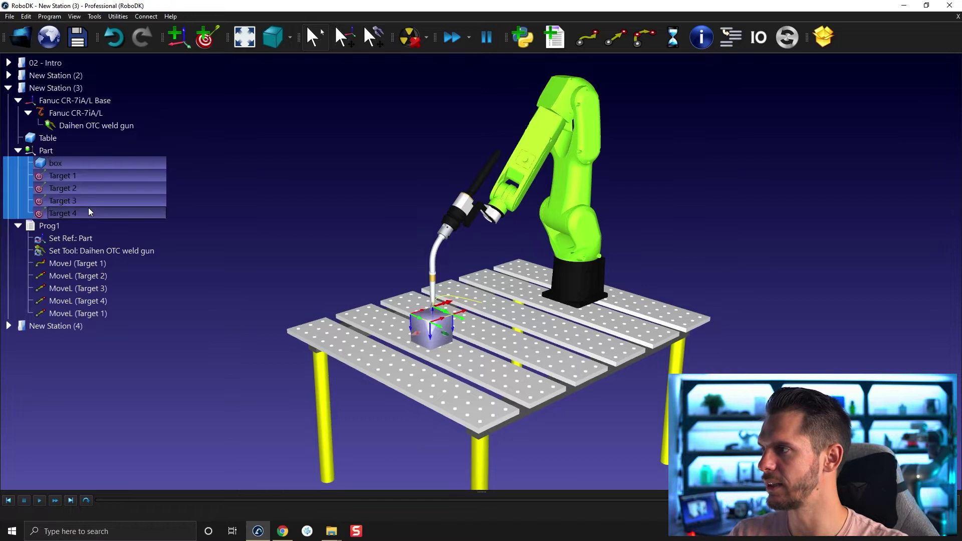
key(Delete)
click(68, 163)
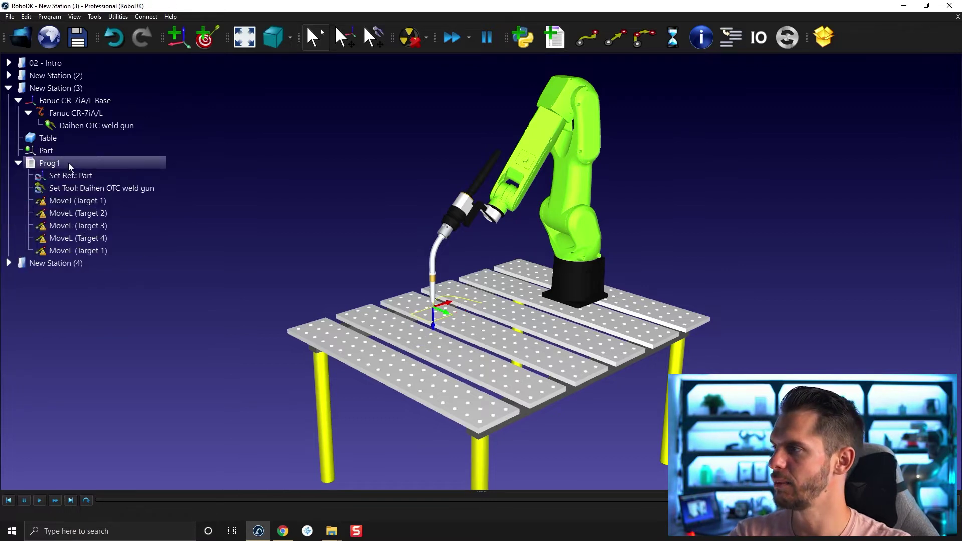
key(Delete)
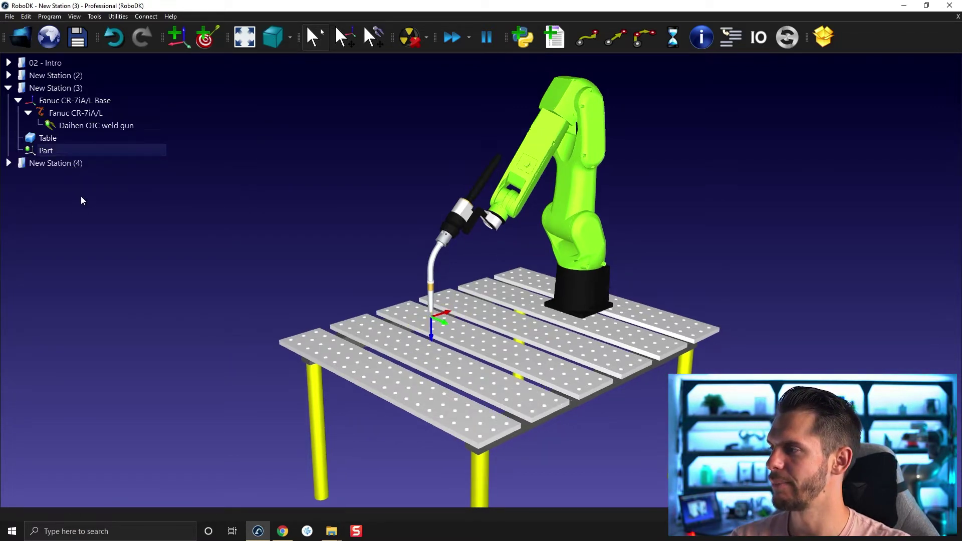
- Switch to File Explorer and import Cutting sheet.STEP from the 02A - Cutting - 3D folder into the Part frame of New Station (3)
mouse_move(334, 529)
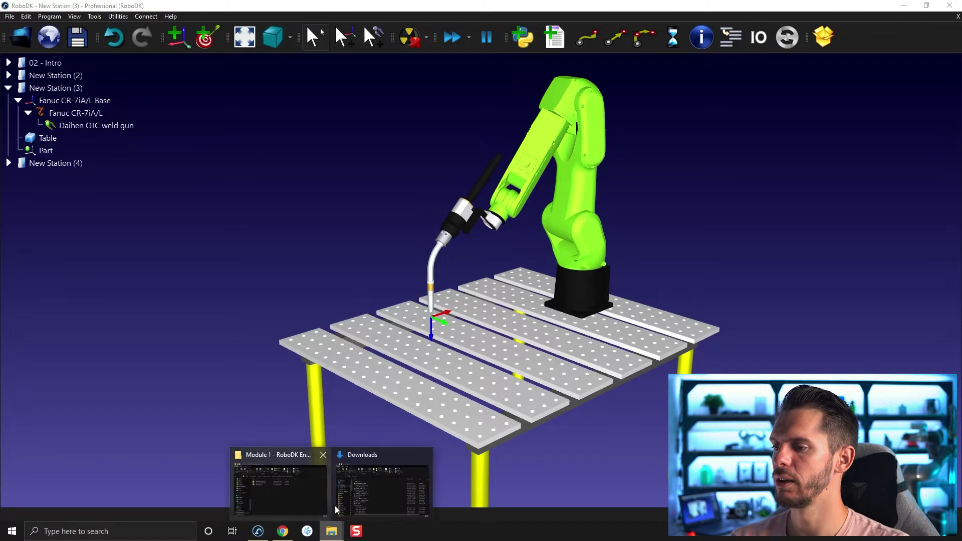
click(308, 489)
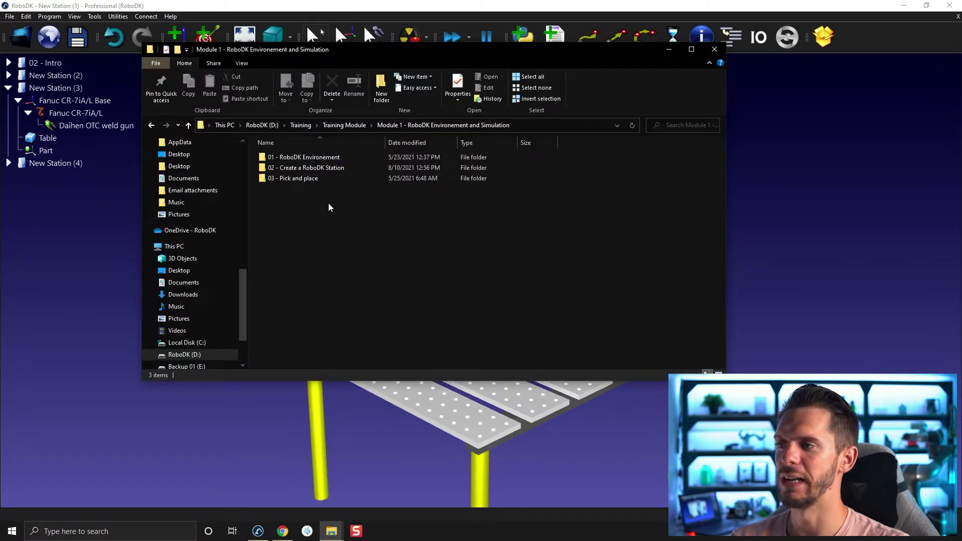
double_click(299, 167)
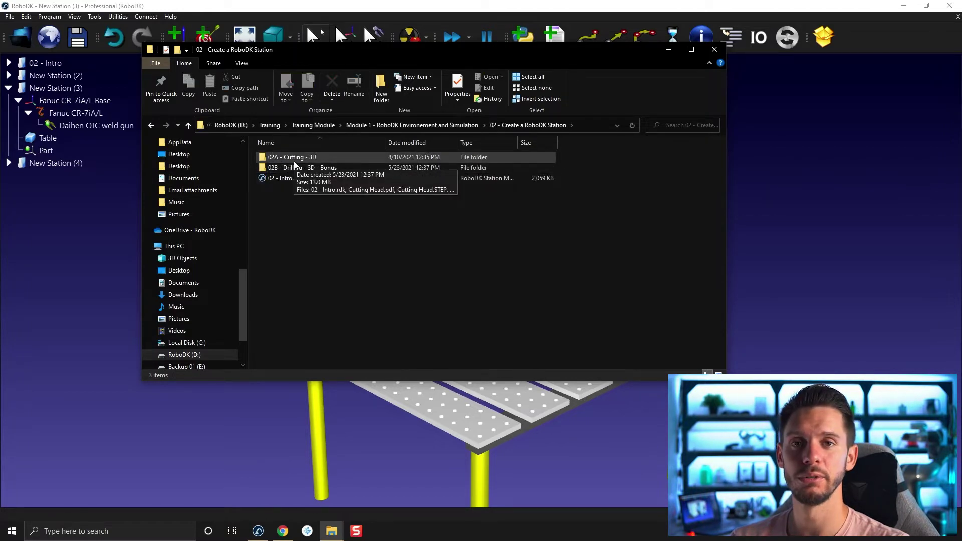
double_click(295, 159)
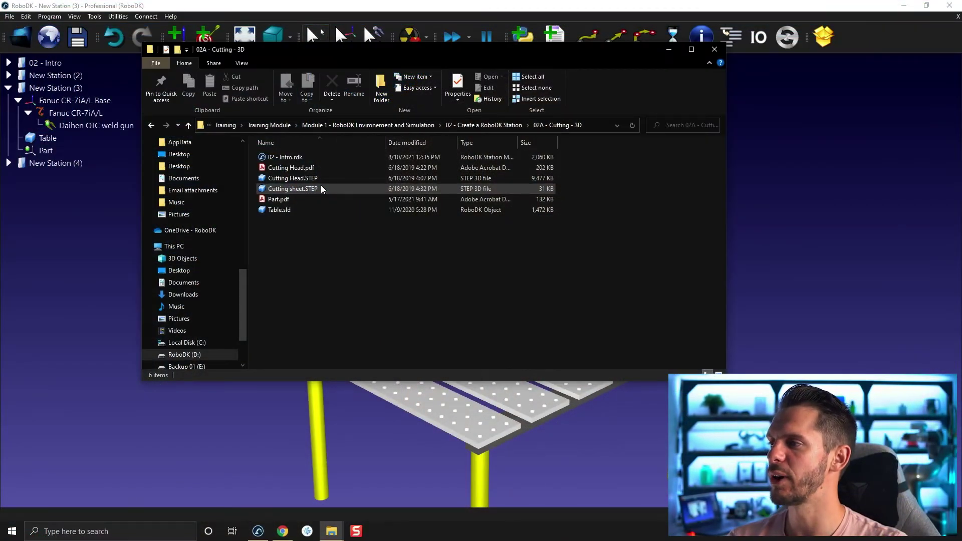
drag(321, 186, 292, 167)
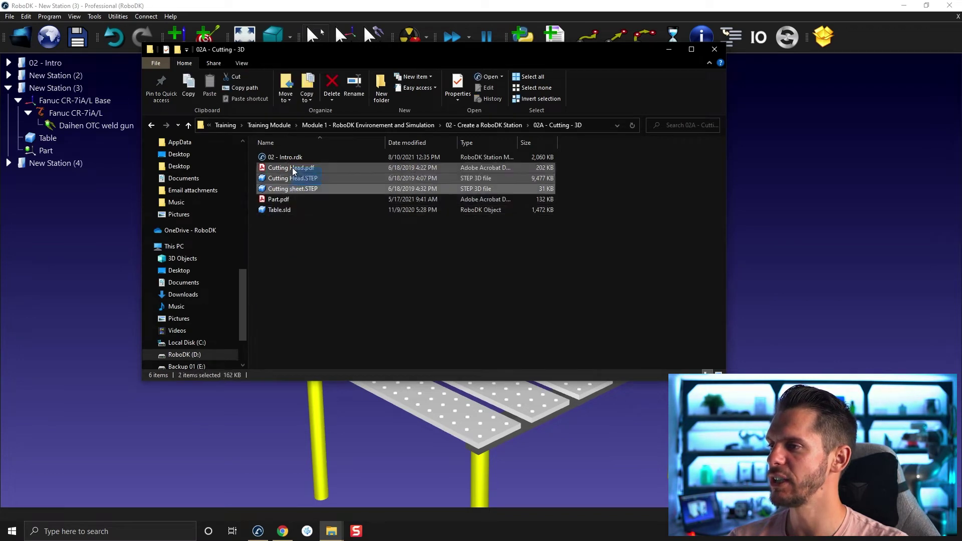
drag(200, 188, 44, 152)
click(35, 259)
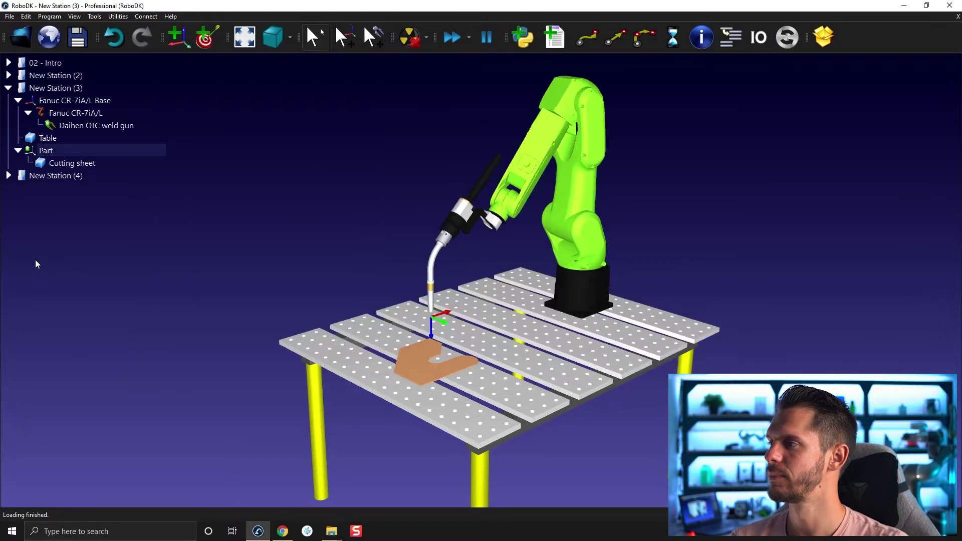
- Make the Part reference frame visible in the station
scroll(353, 374, up, 2)
right_click(135, 155)
click(147, 168)
click(249, 204)
drag(416, 342, 555, 288)
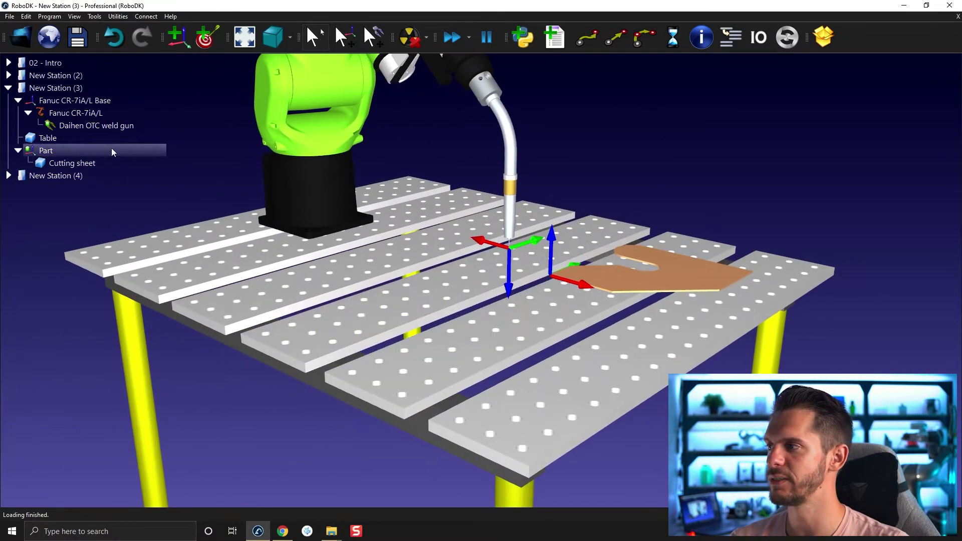
- Set the Part frame's Z and Y positions to 0 mm relative to New Station (3)
double_click(97, 149)
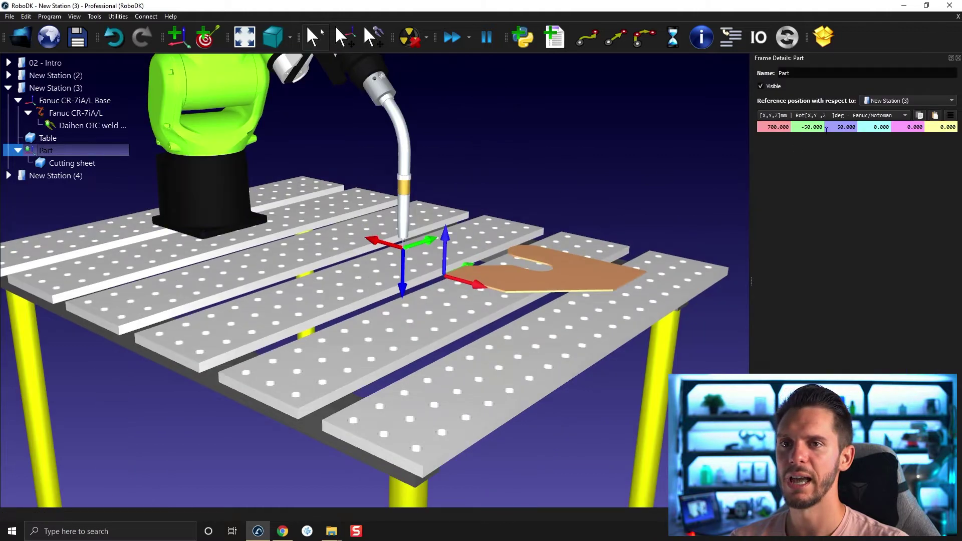
text(0)
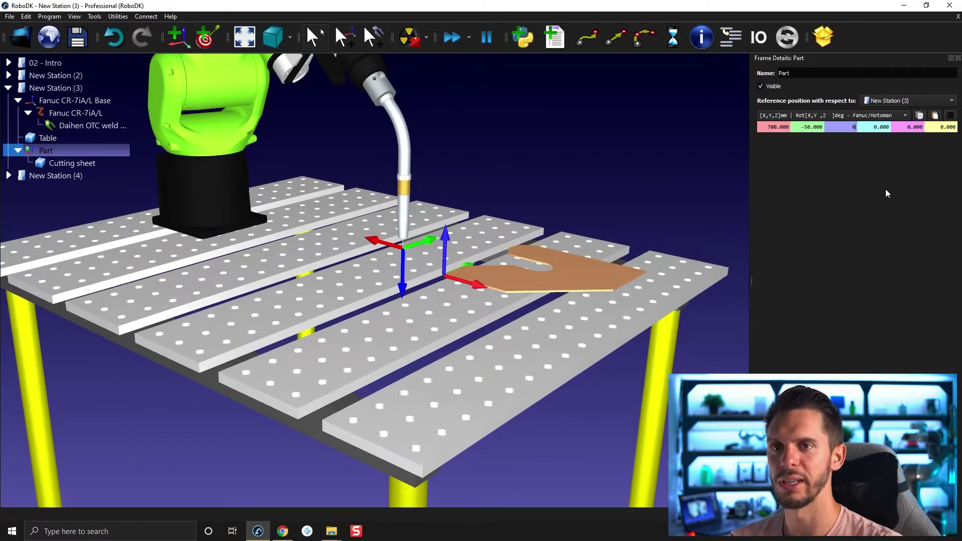
drag(798, 129, 841, 139)
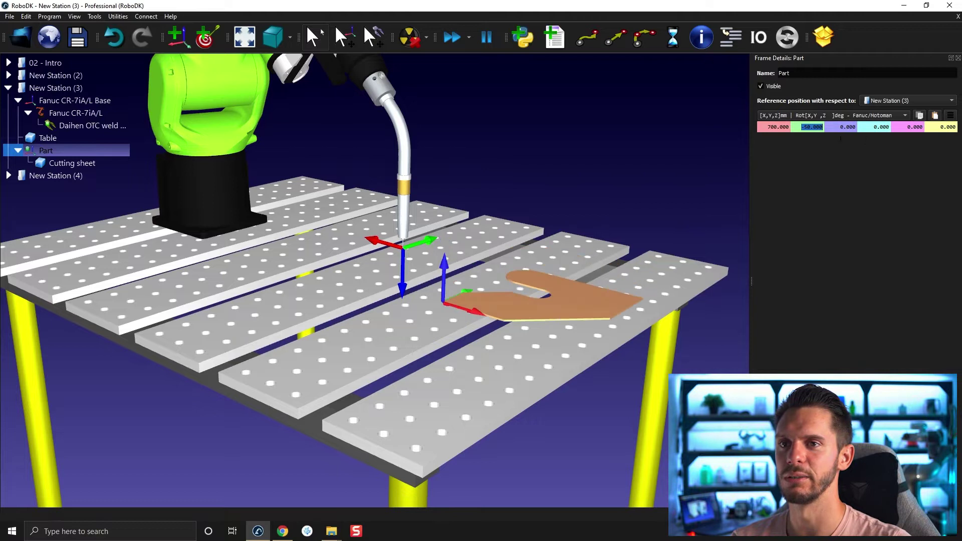
text(0)
key(Return)
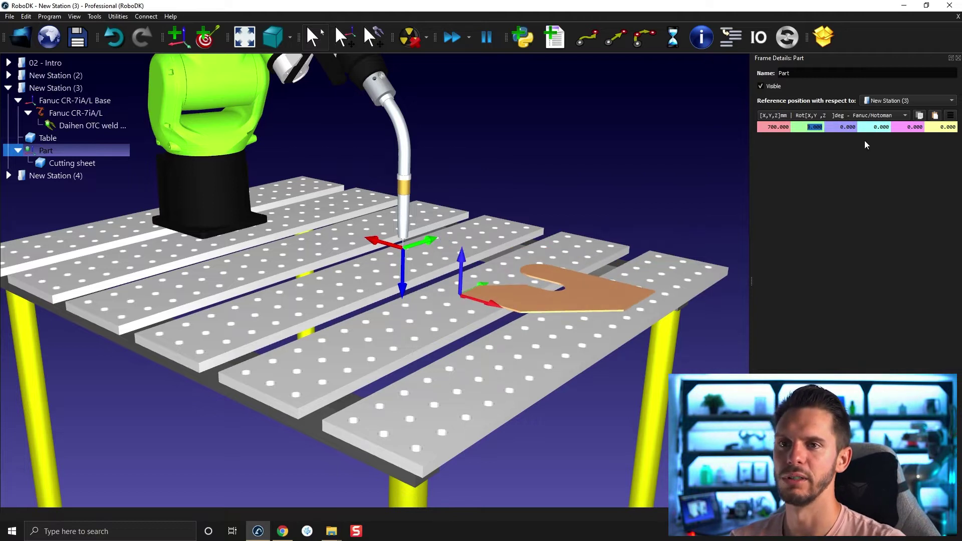
- Set the Part frame's X position to 580 mm and shift it in negative Y, bringing the sheet closer to the torch
click(773, 127)
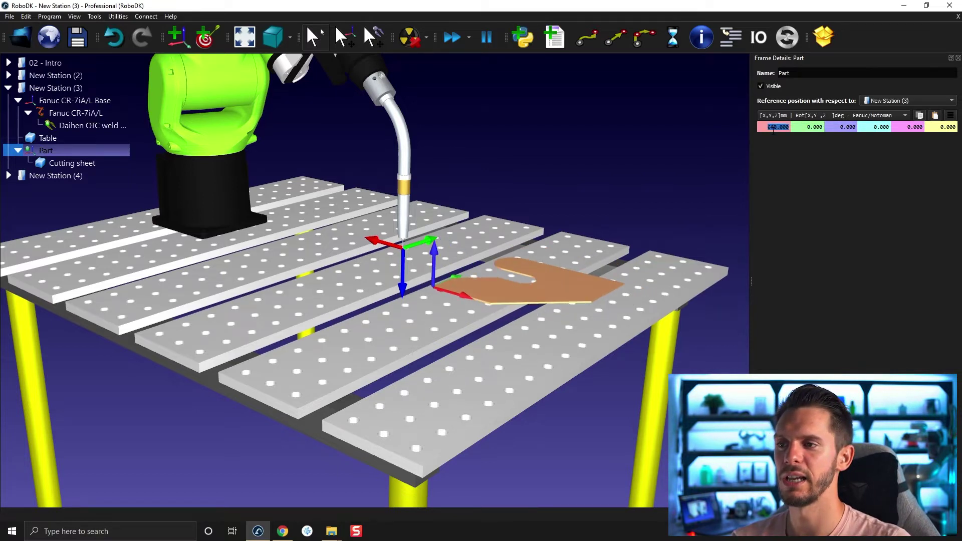
text(-30)
key(Return)
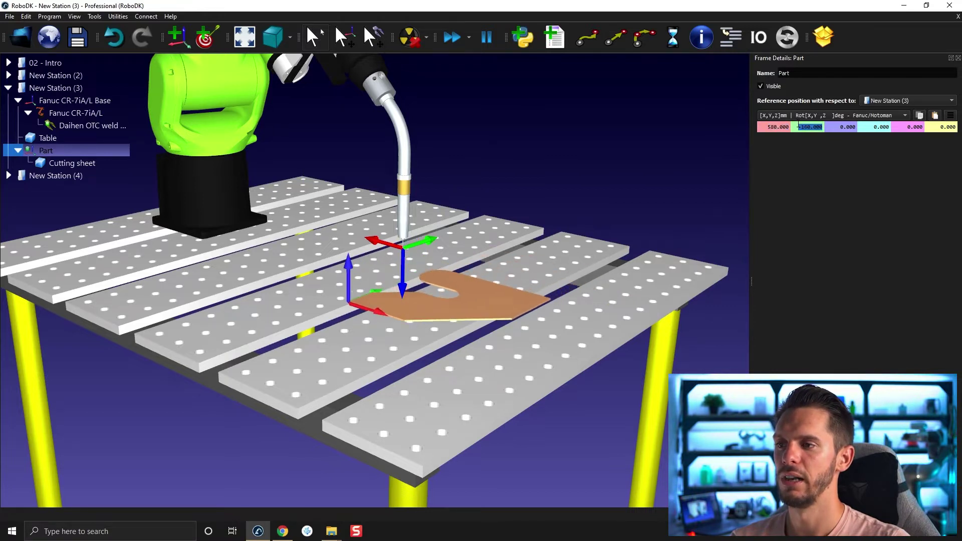
drag(652, 209, 788, 173)
click(957, 58)
- Hide the Part reference frame, leaving only the cutting sheet on the table
mouse_move(405, 291)
right_down()
mouse_move(369, 308)
mouse_move(394, 332)
right_up()
drag(393, 329, 587, 338)
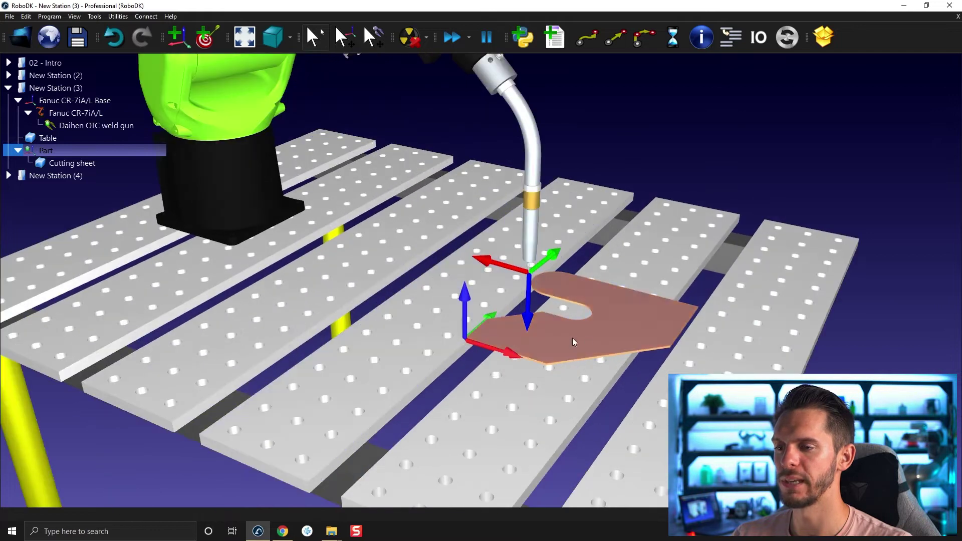
right_click(83, 150)
click(94, 163)
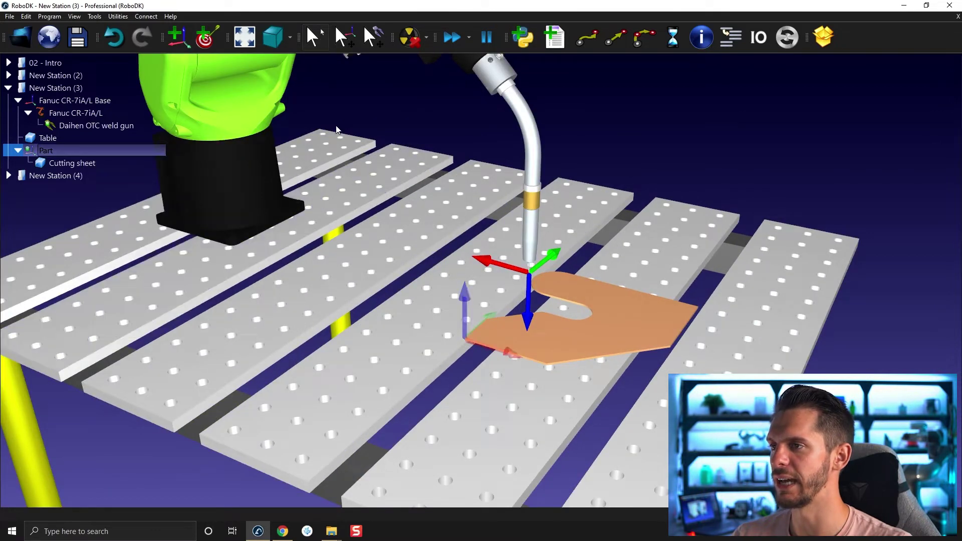
- Start extracting curves and select the two long front edges and the straight end edge of the cutting sheet's top face
scroll(576, 319, up, 2)
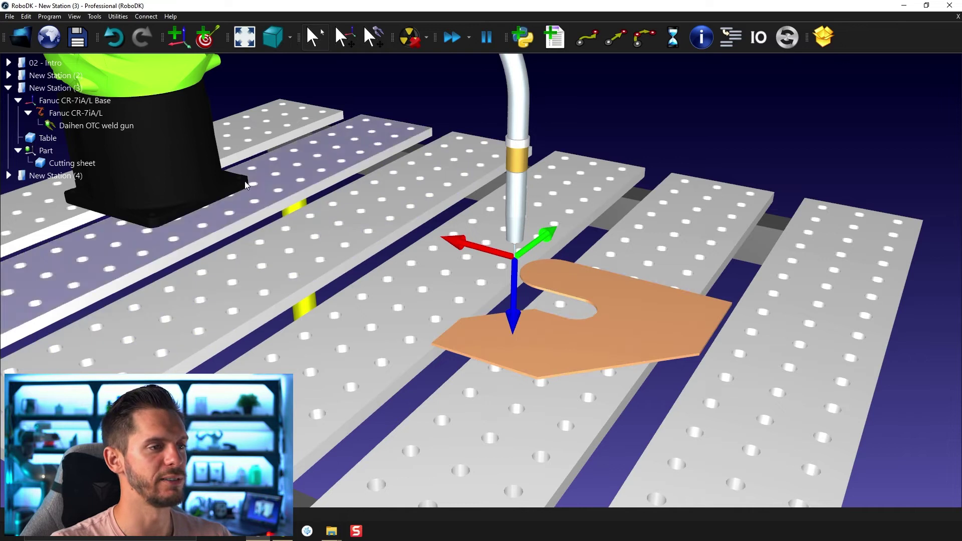
click(118, 16)
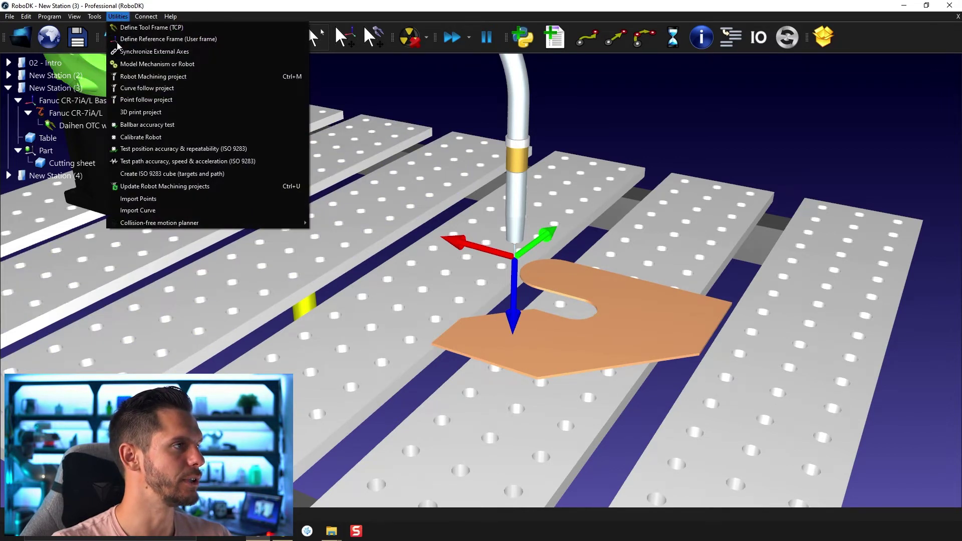
mouse_move(95, 16)
click(123, 103)
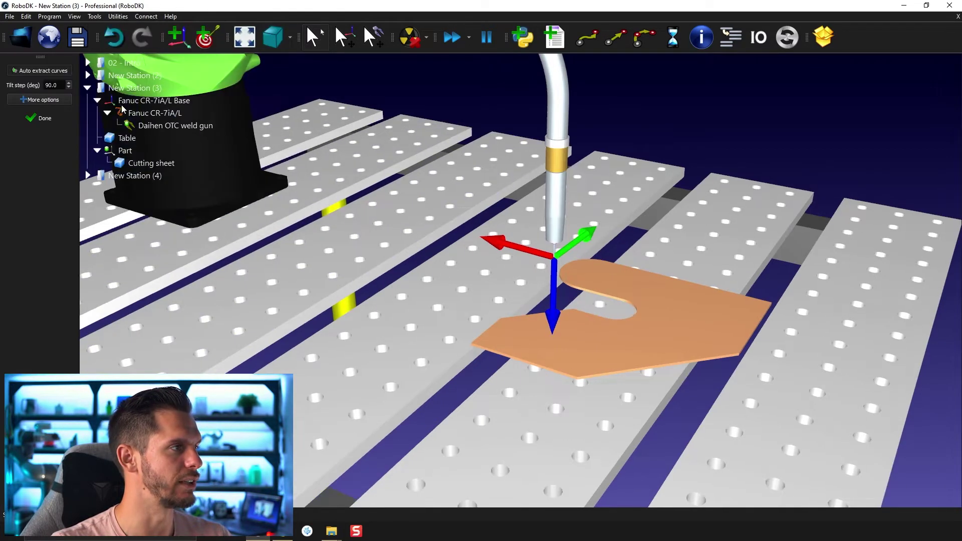
scroll(533, 341, up, 5)
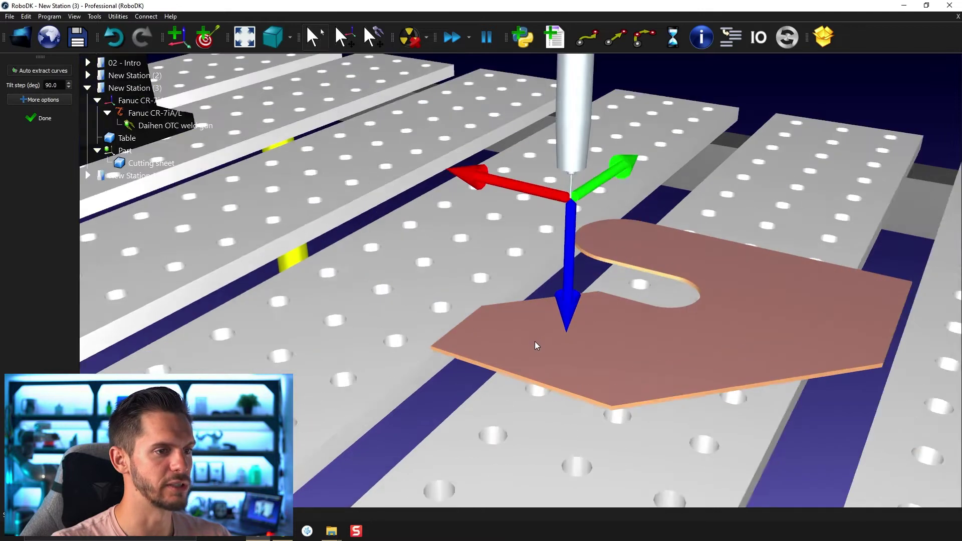
click(437, 359)
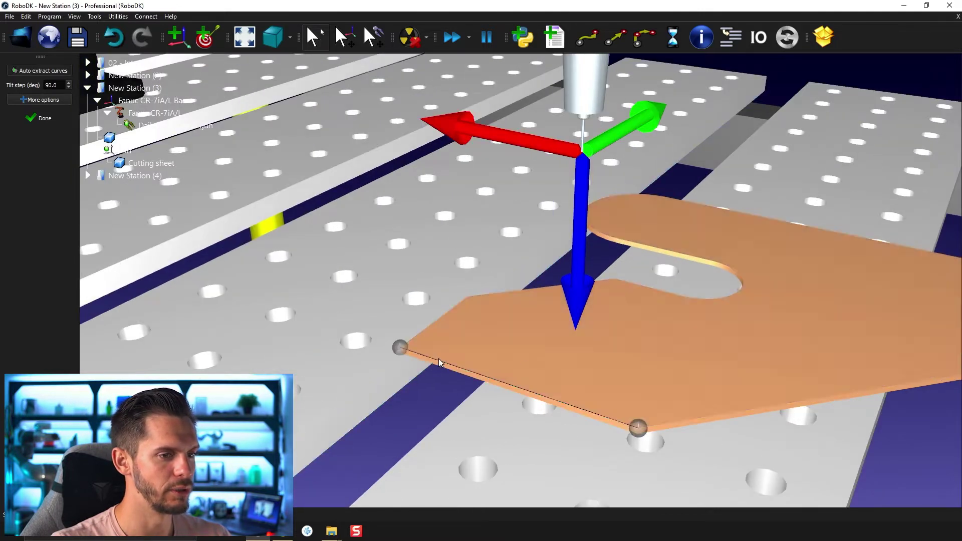
right_drag(684, 416, 498, 373)
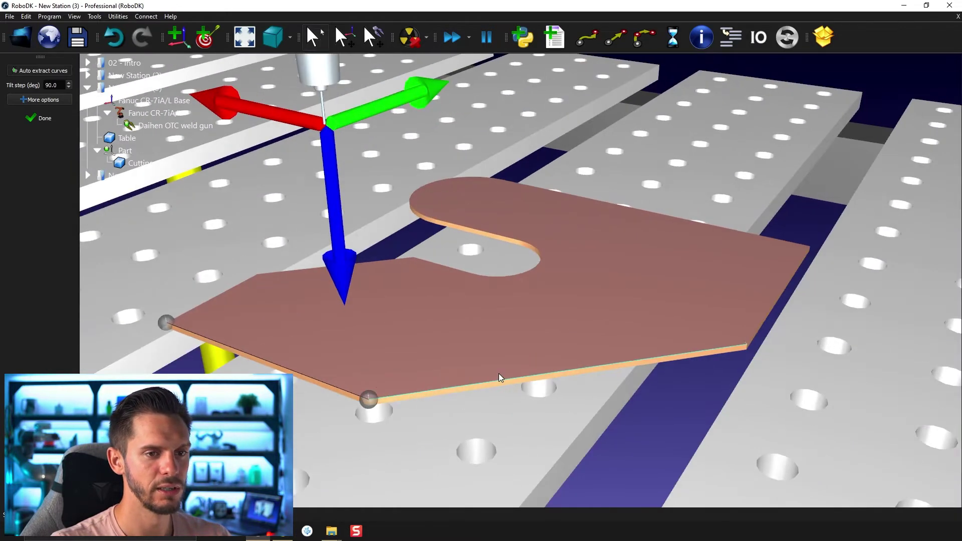
click(494, 380)
scroll(732, 307, up, 3)
click(789, 296)
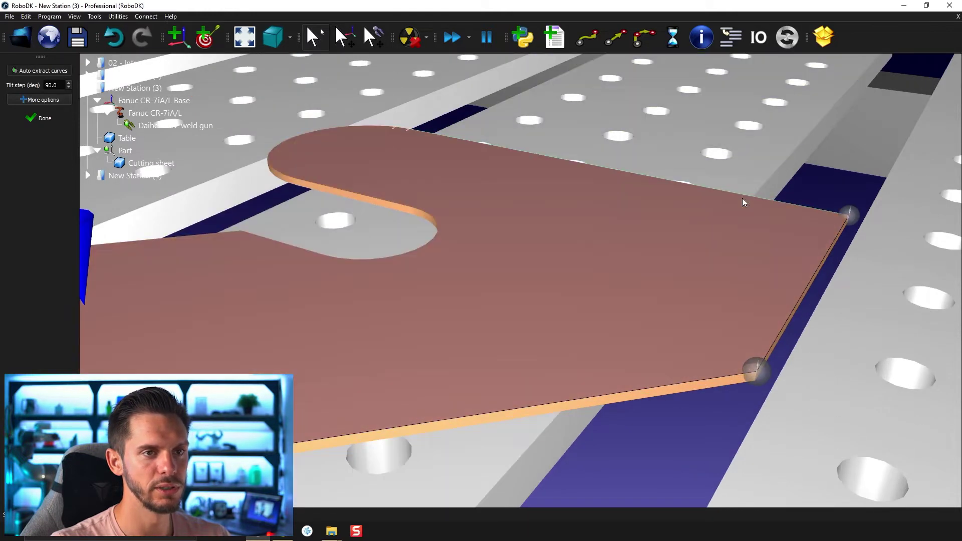
- Add the sheet's long back edge, the rounded arm end and the inner slot edges to the curve selection
click(738, 194)
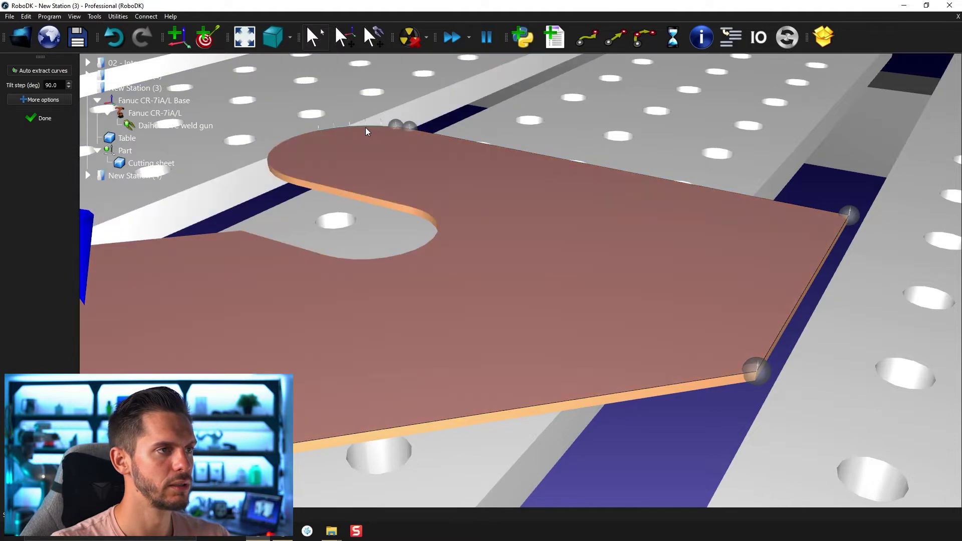
click(361, 128)
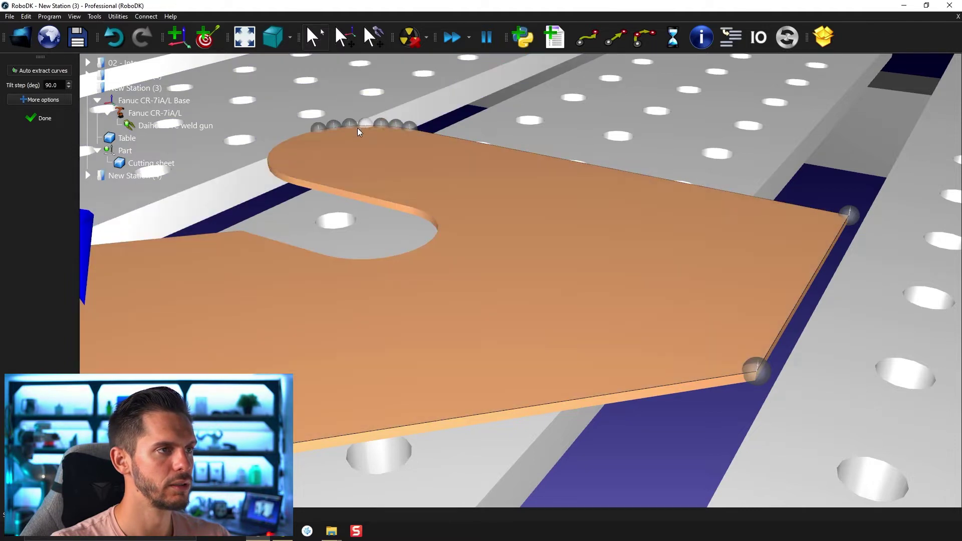
click(280, 147)
click(276, 167)
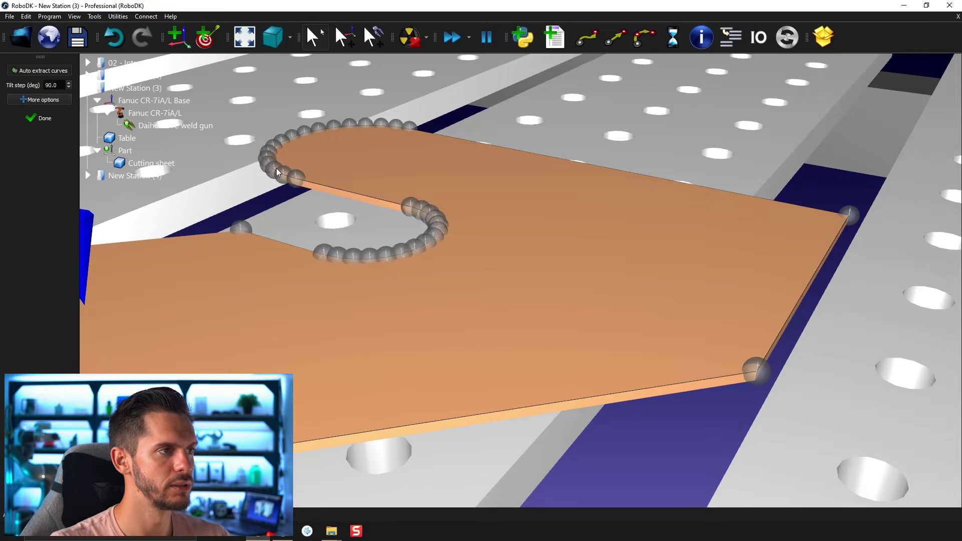
- Add the remaining straight edge beside the slot, check that the sheet's outline is closed, and finish the curve extraction
middle_drag(328, 271, 594, 271)
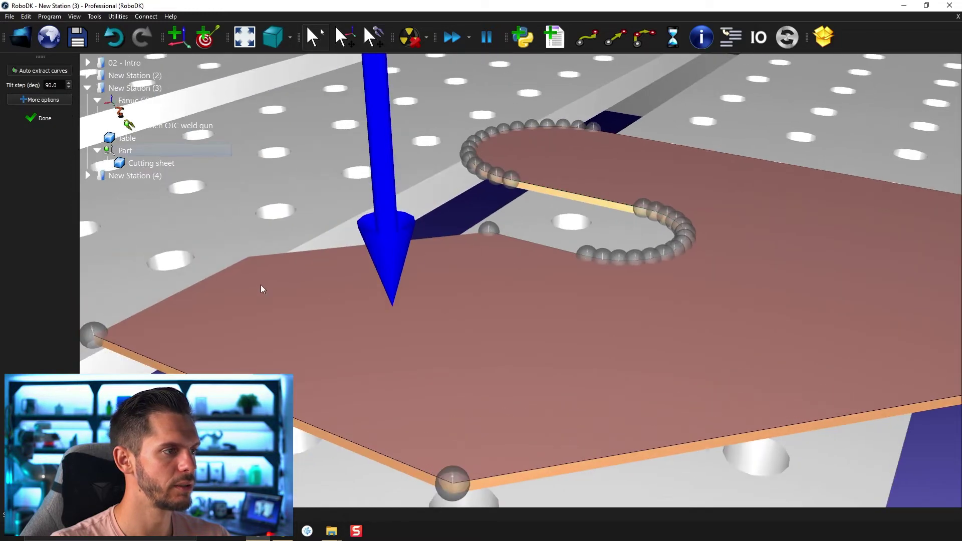
click(260, 257)
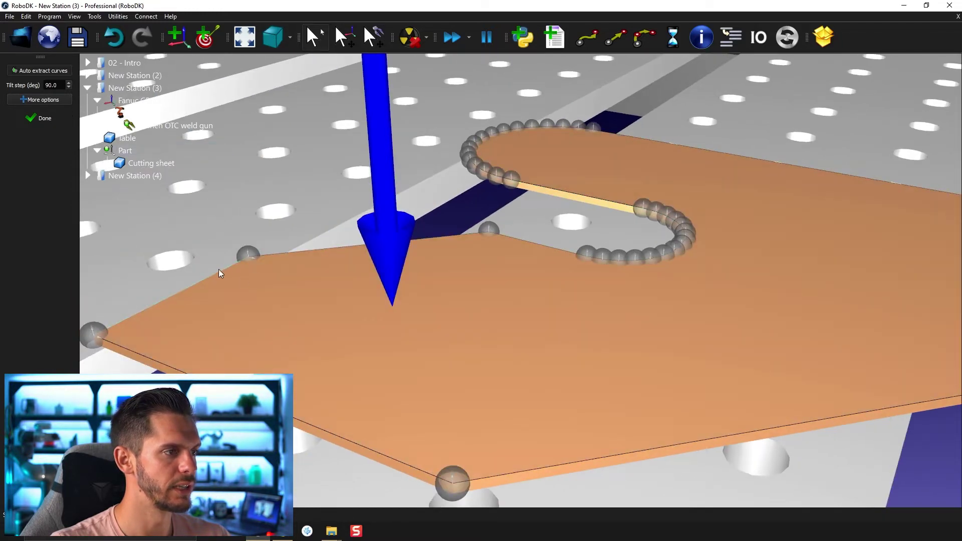
drag(210, 272, 185, 303)
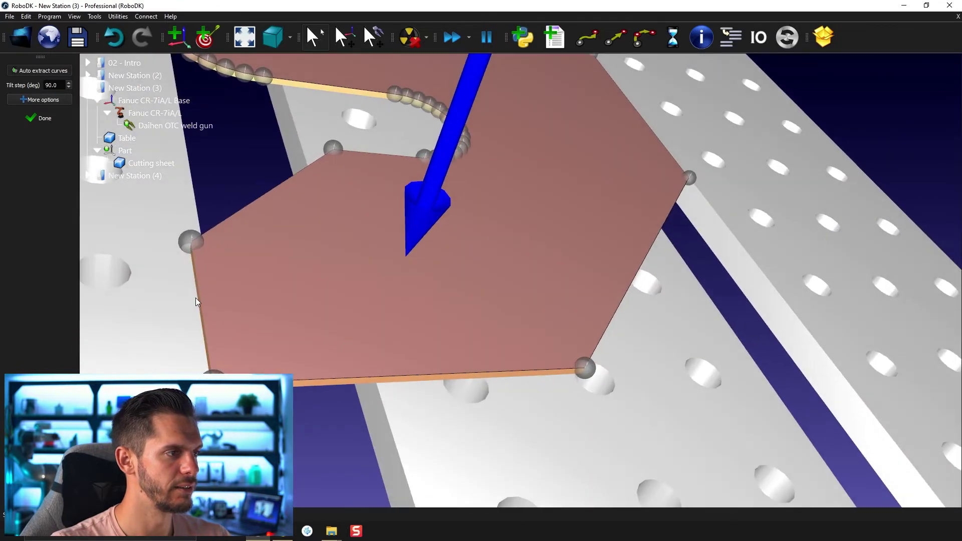
right_drag(206, 296, 210, 296)
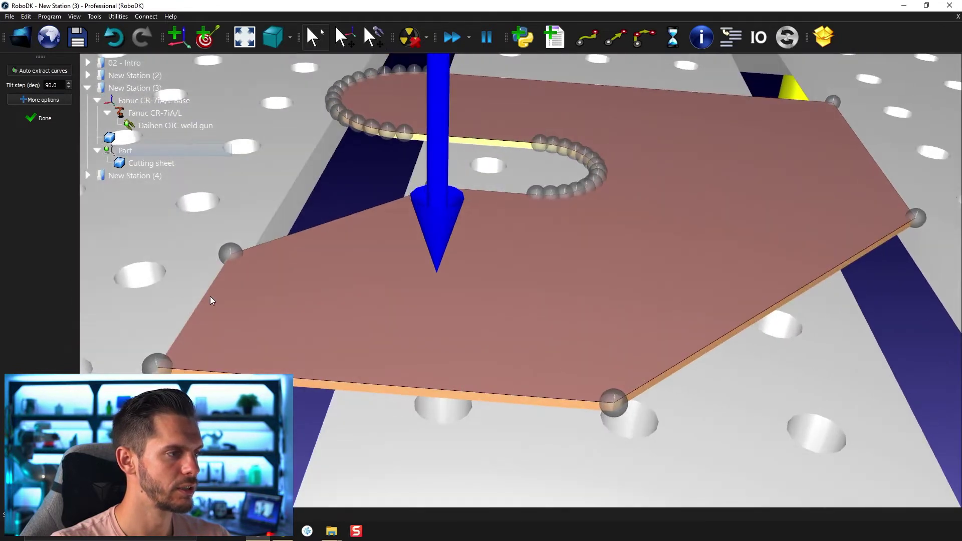
scroll(210, 297, up, 3)
drag(203, 297, 483, 232)
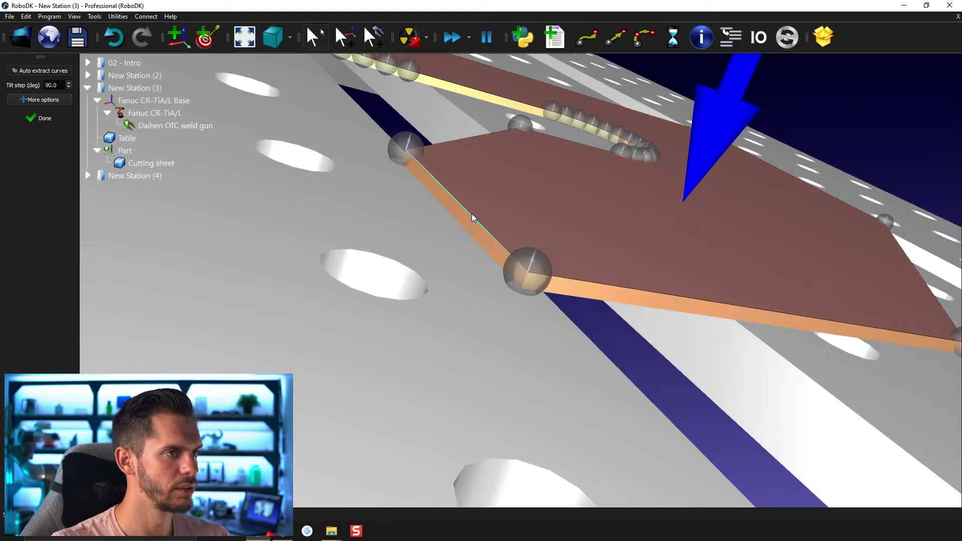
scroll(471, 214, down, 3)
right_drag(455, 221, 348, 362)
scroll(350, 367, down, 5)
click(31, 118)
- Create a curve follow project for the Fanuc CR-7iA/L and move its settings window clear of the cutting sheet
click(95, 16)
mouse_move(116, 16)
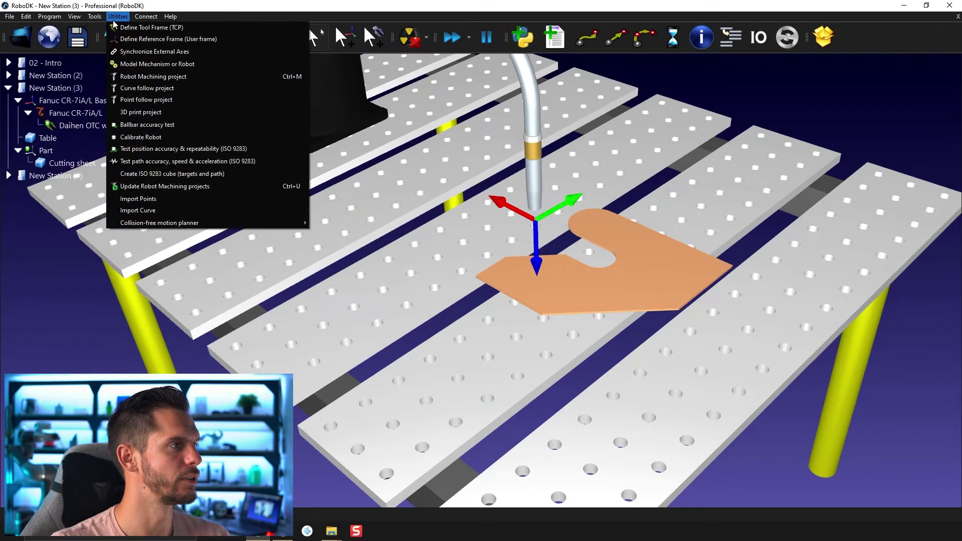
click(146, 88)
drag(600, 250, 824, 84)
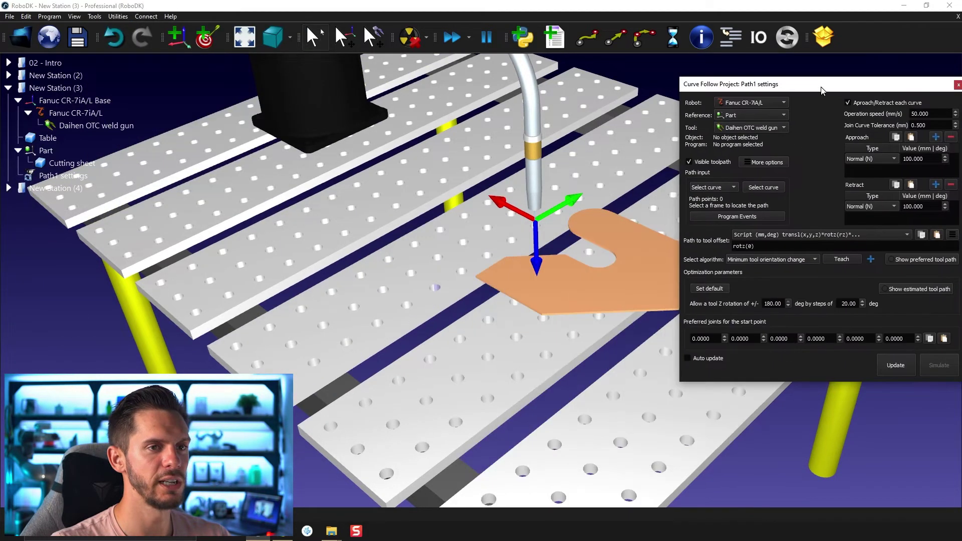
- Choose a starting edge on the cutting sheet, extend the selection to all outline curves, and accept them as the path input
click(769, 187)
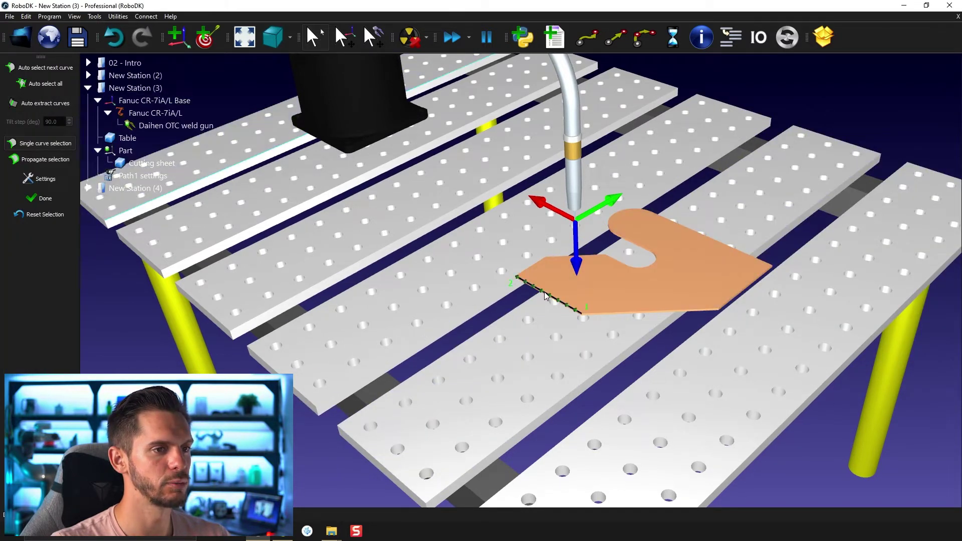
right_click(544, 292)
click(570, 304)
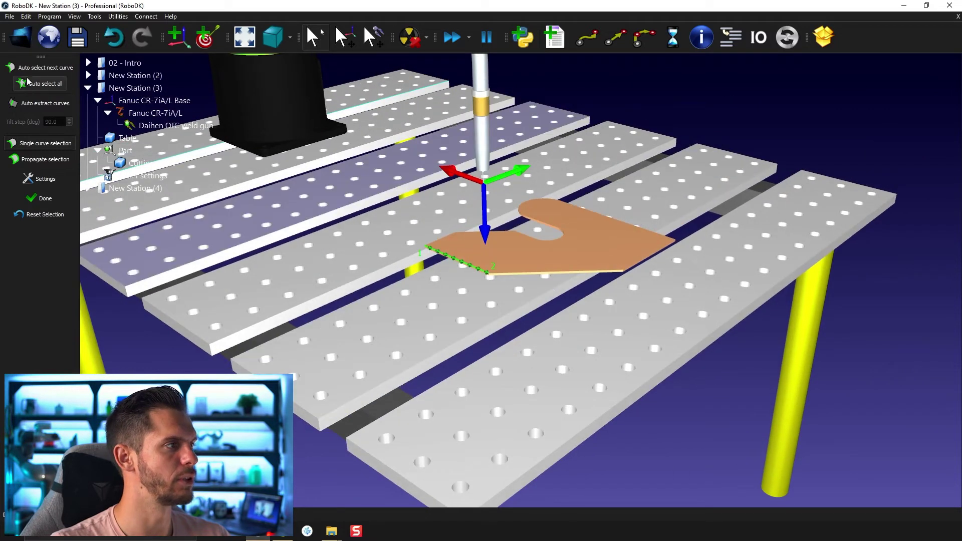
click(28, 82)
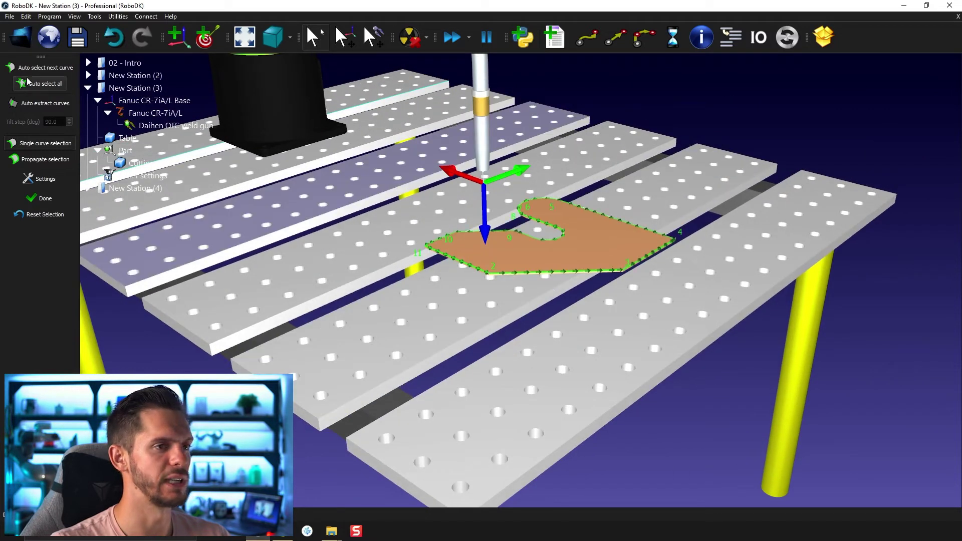
click(51, 197)
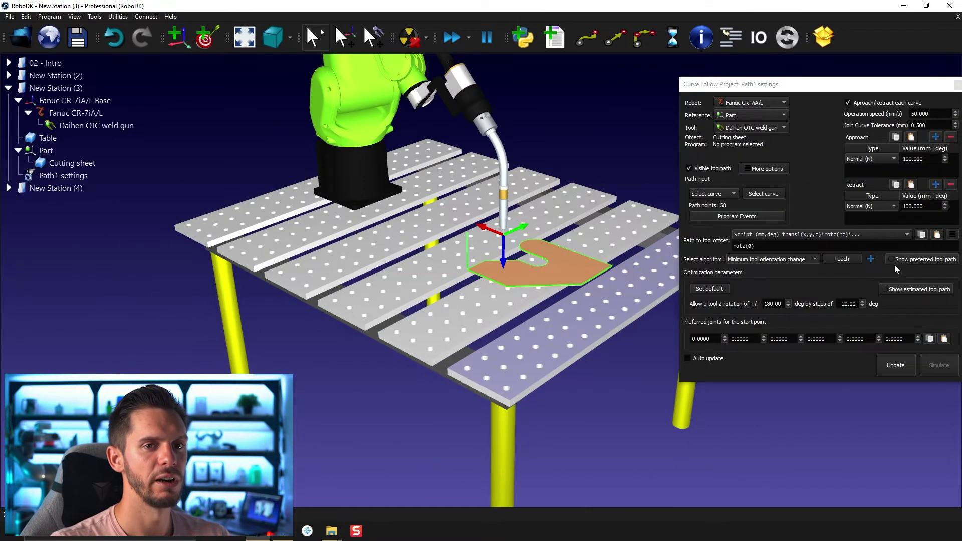
- Preview the preferred tool path, generate the Path1 program, and simulate the torch following the cutting sheet's outline
click(900, 259)
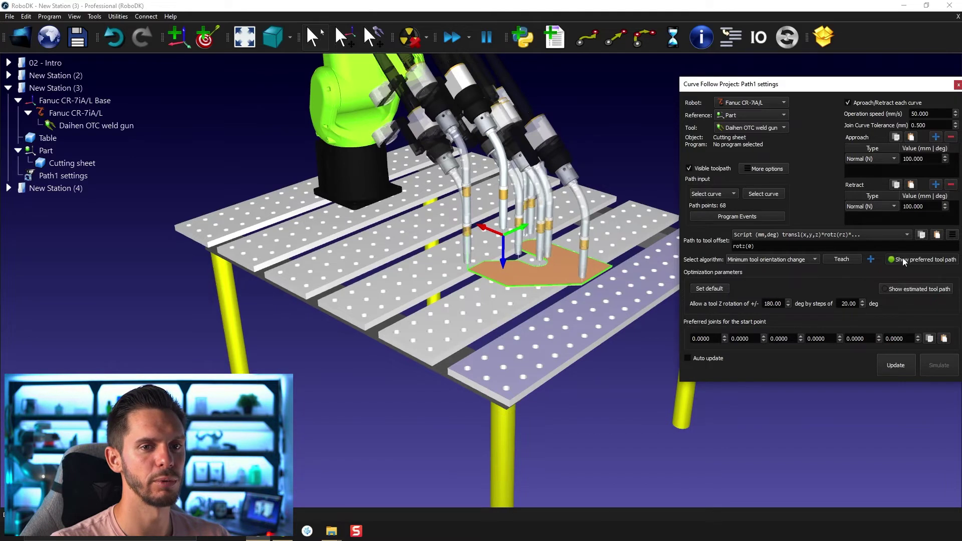
click(891, 362)
click(931, 376)
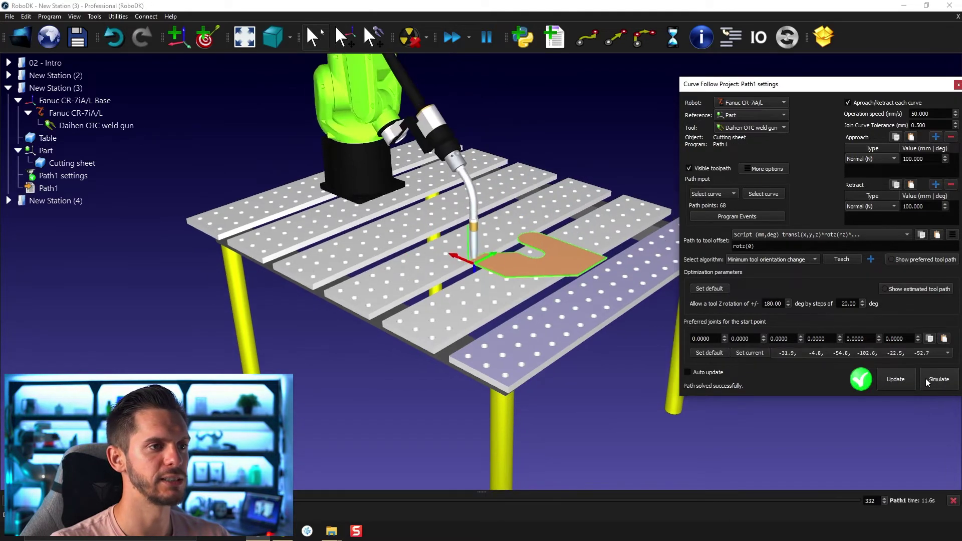
middle_drag(428, 275, 229, 329)
middle_drag(275, 276, 401, 274)
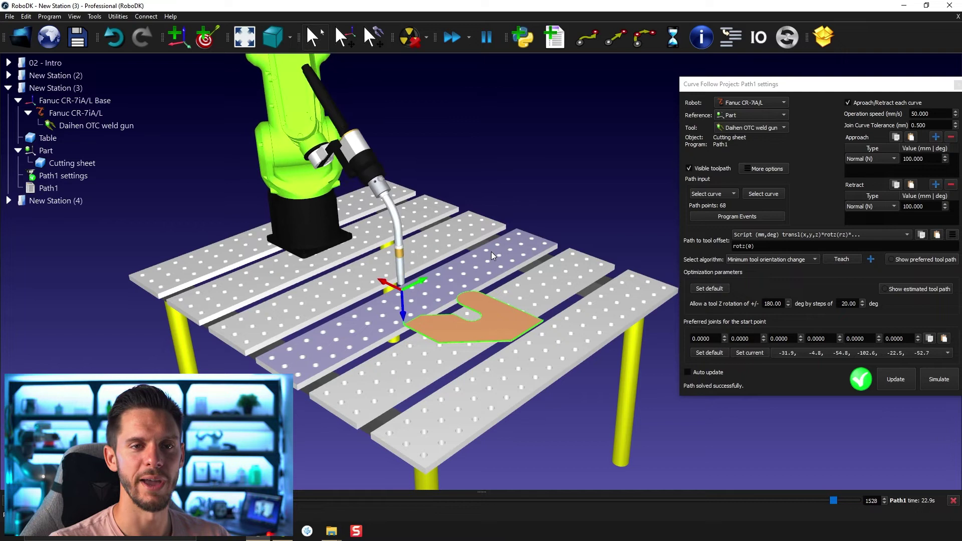
drag(466, 341, 447, 329)
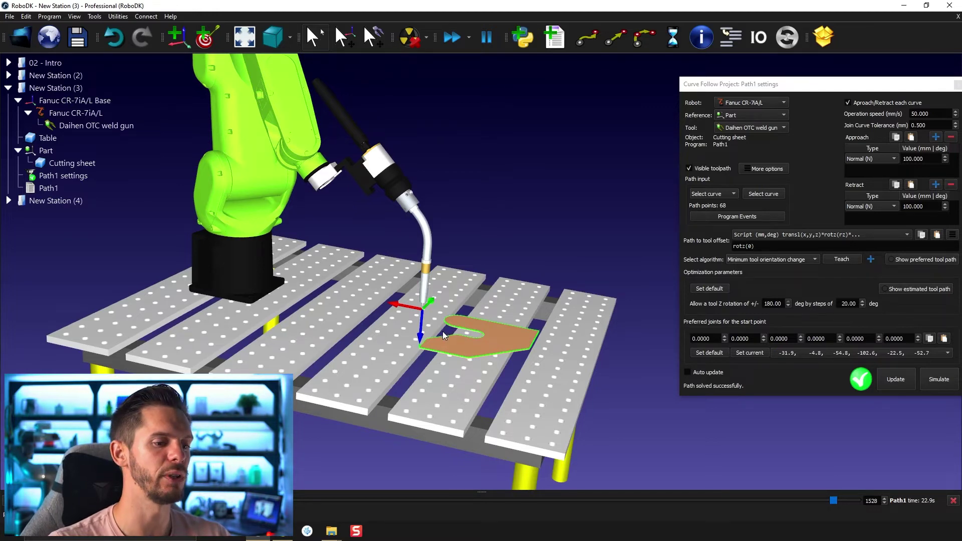
- Delete the Path1 settings project and the Path1 program from the station
click(80, 177)
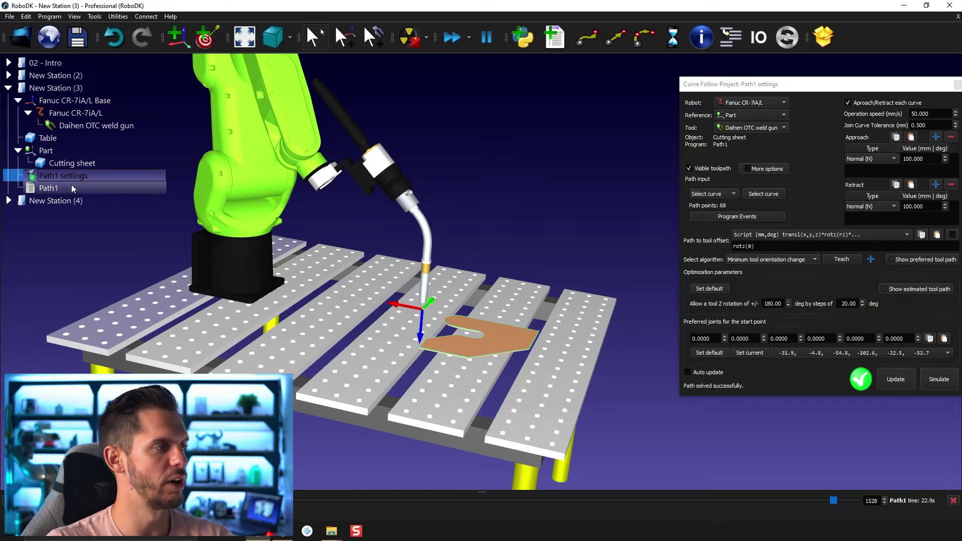
key(Delete)
click(69, 174)
key(Delete)
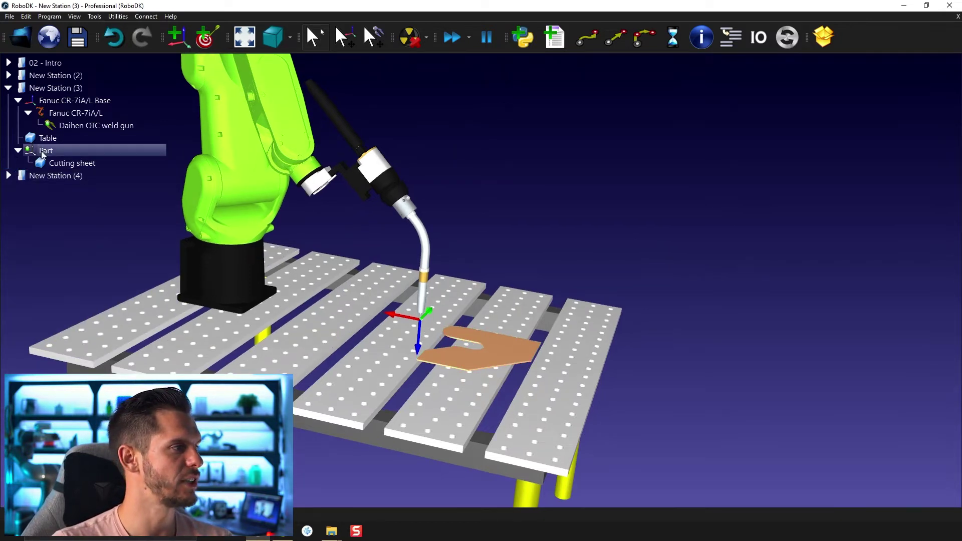
right_click(100, 163)
click(124, 221)
click(536, 241)
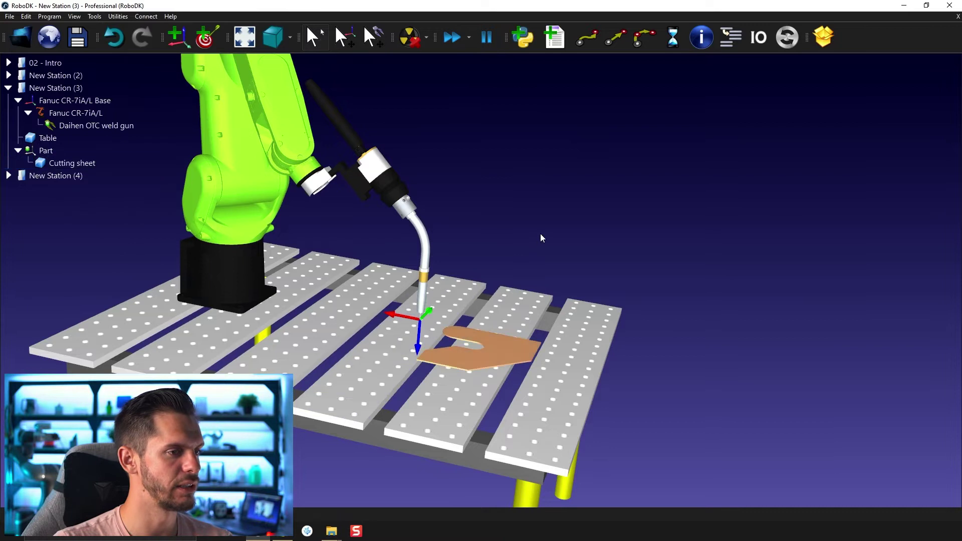
- Show the Part reference frame again and reduce the size of the displayed frames
click(58, 150)
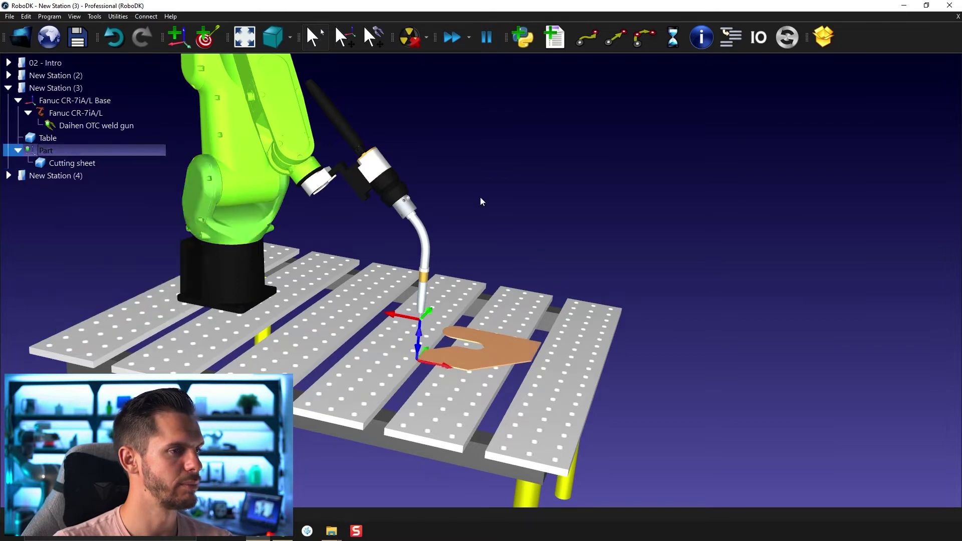
click(582, 195)
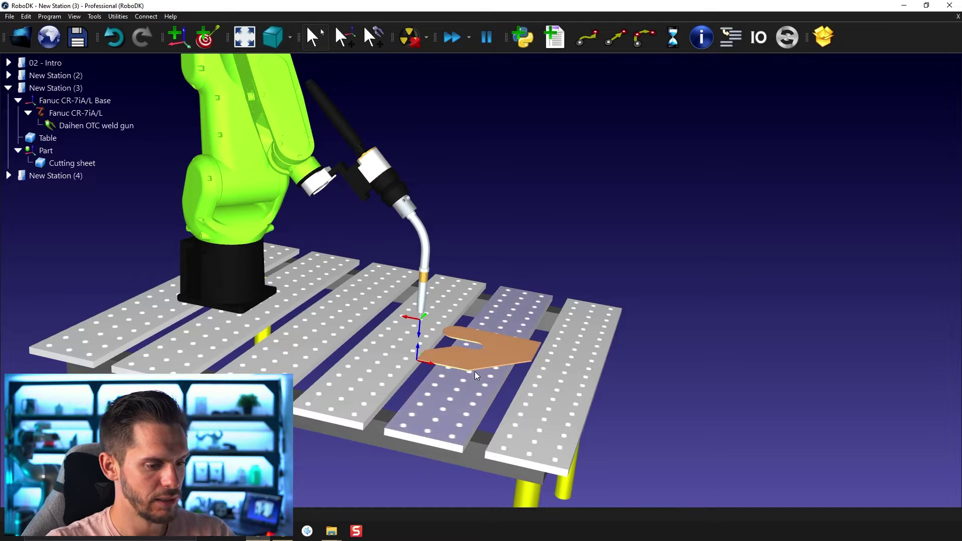
right_drag(471, 362, 570, 355)
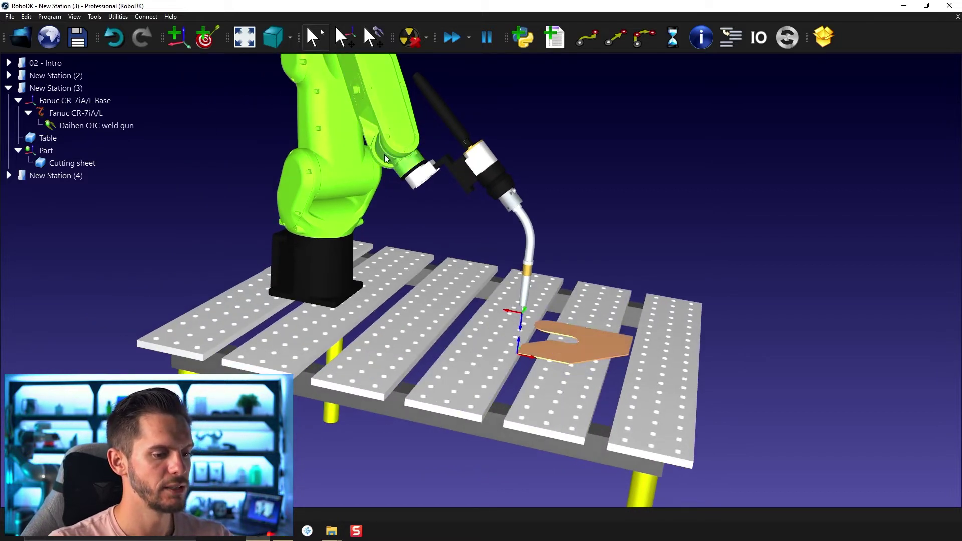
- Open Part.pdf from the 02A - Cutting - 3D folder and place it side by side with the RoboDK station
drag(310, 16, 0, 230)
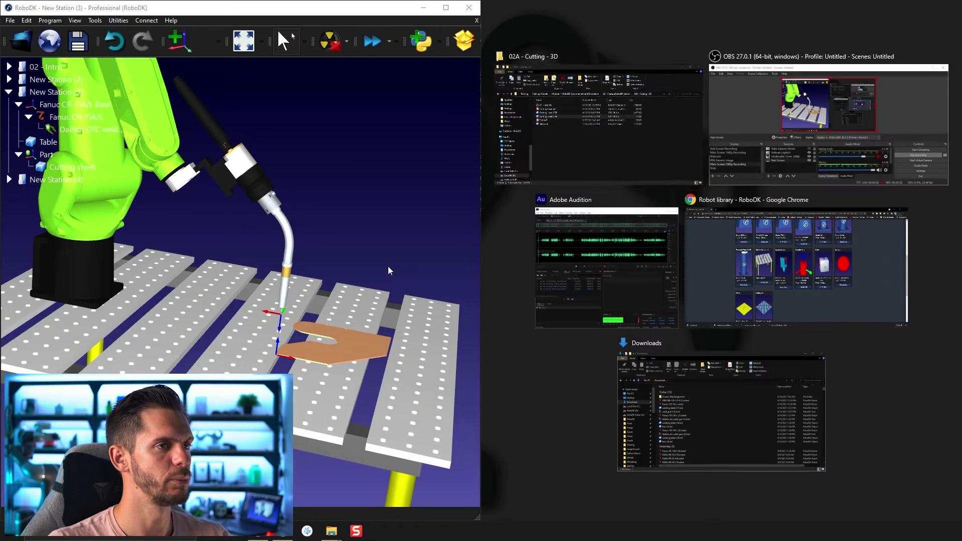
click(551, 115)
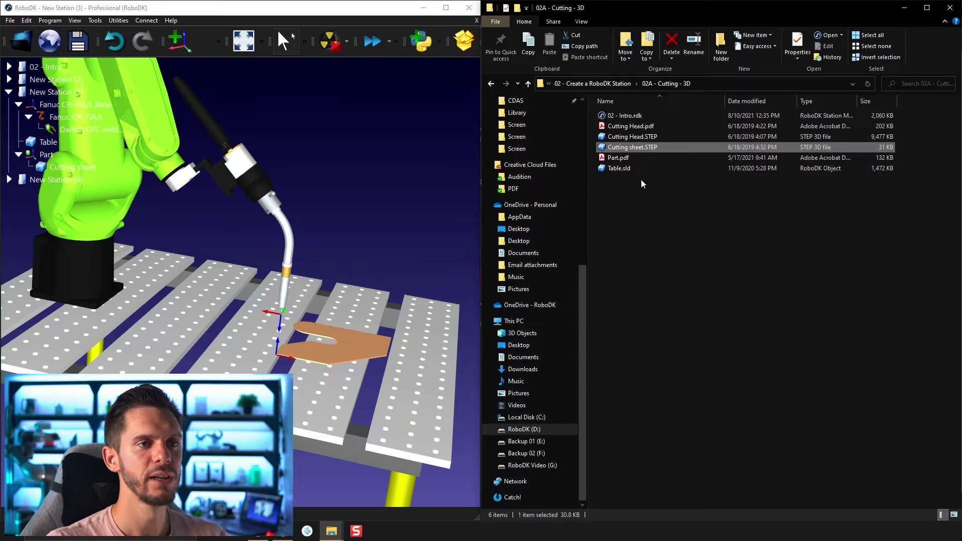
click(617, 158)
double_click(617, 158)
drag(331, 29, 959, 225)
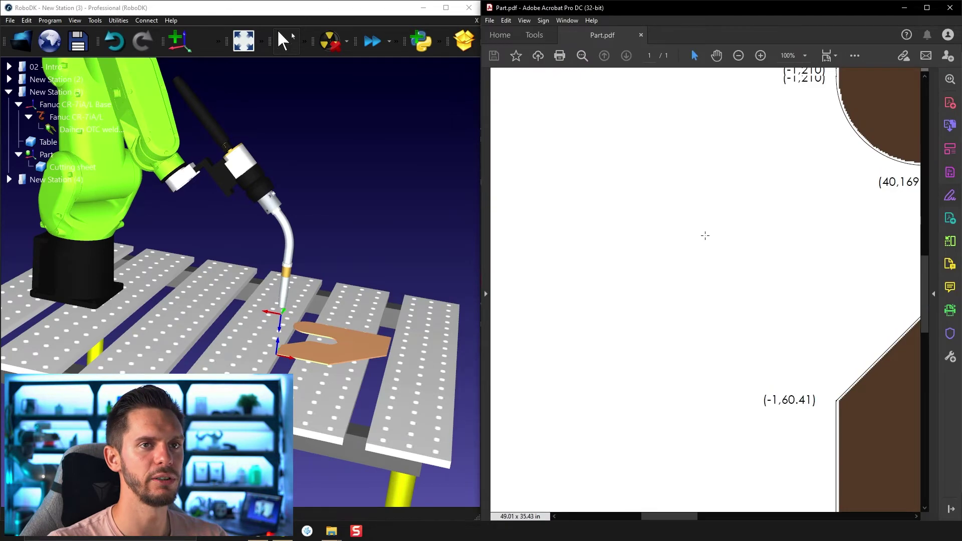
- Examine the outline coordinates in the part drawing and compare them with the Part frame at the cutting sheet's corner
ctrl+scroll(704, 236, down, 3)
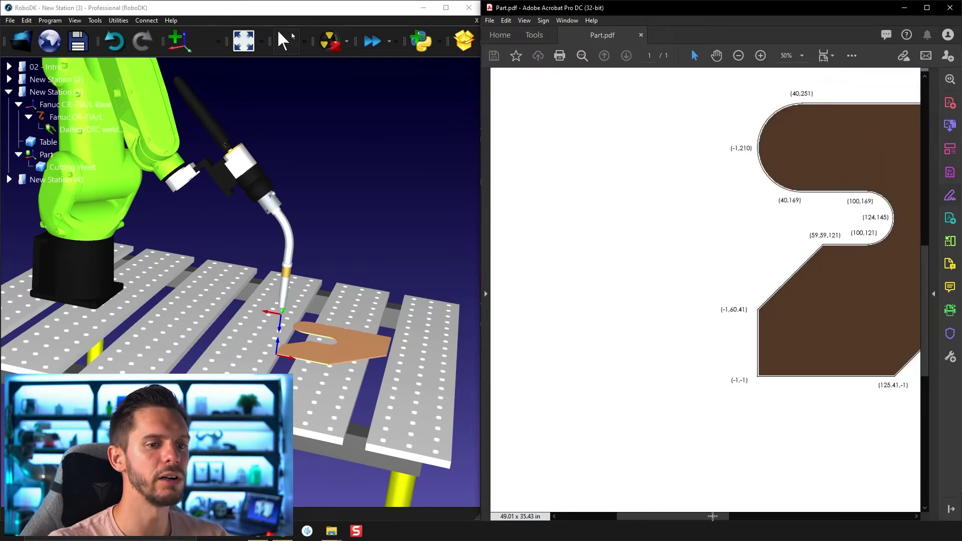
mouse_move(651, 516)
mouse_down()
mouse_move(672, 514)
mouse_move(694, 490)
mouse_up()
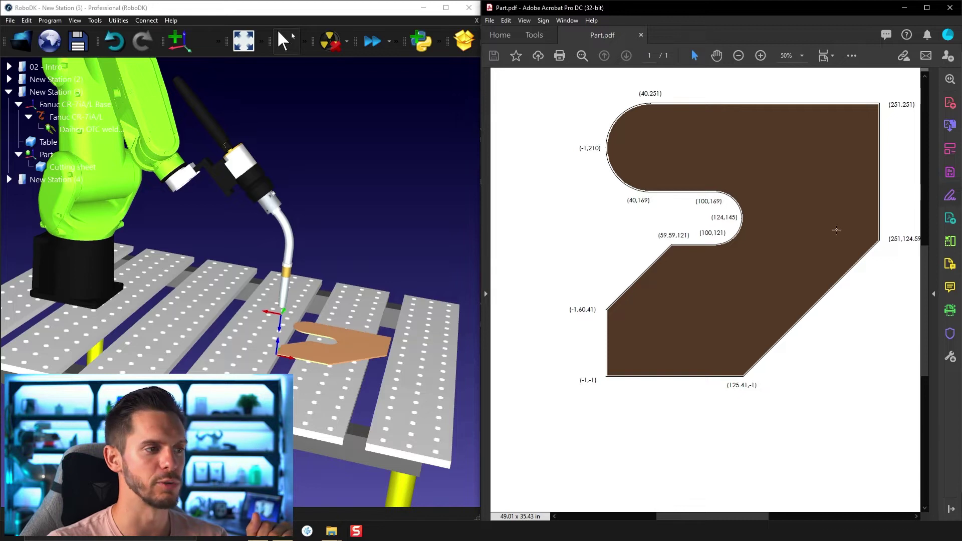
scroll(371, 240, down, 1)
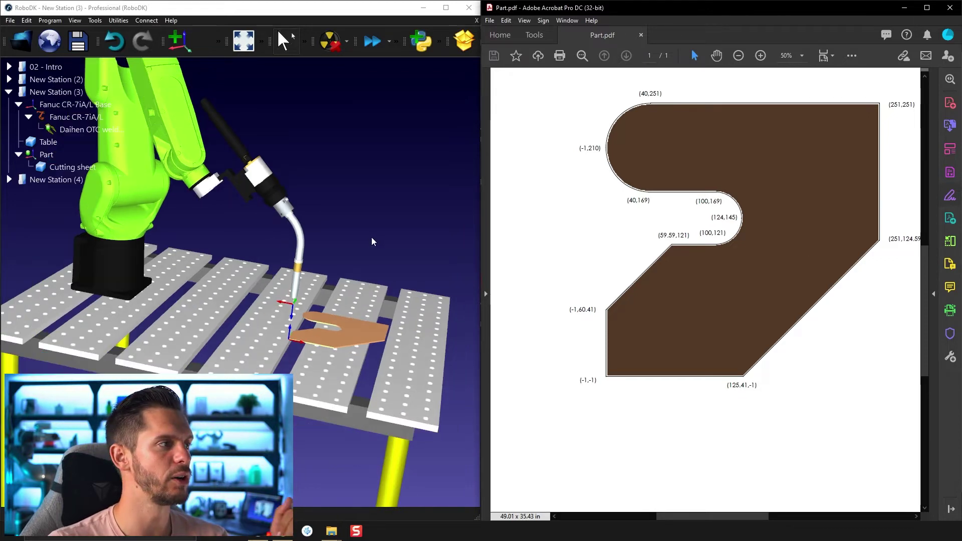
scroll(326, 353, up, 3)
middle_drag(329, 338, 377, 389)
drag(377, 392, 252, 344)
right_drag(252, 346, 276, 342)
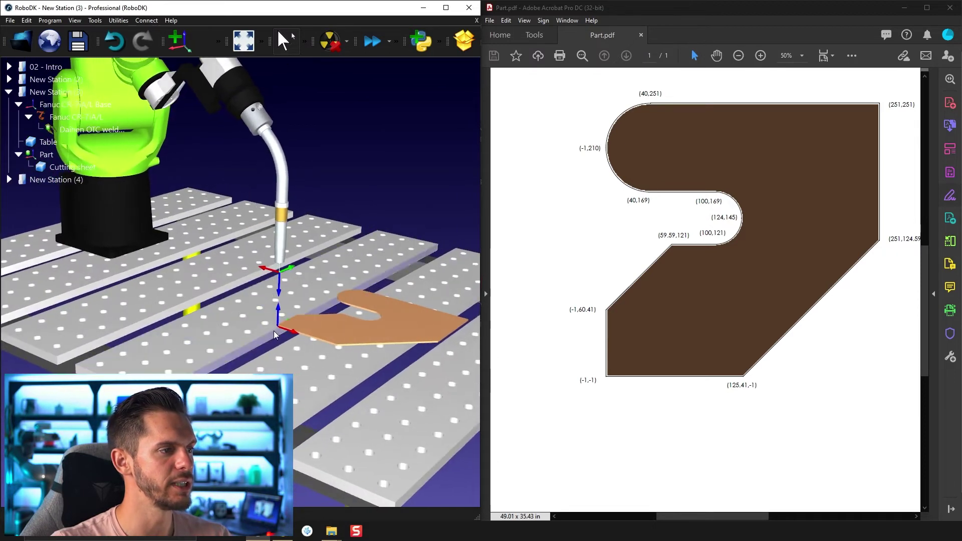
middle_drag(275, 326, 253, 323)
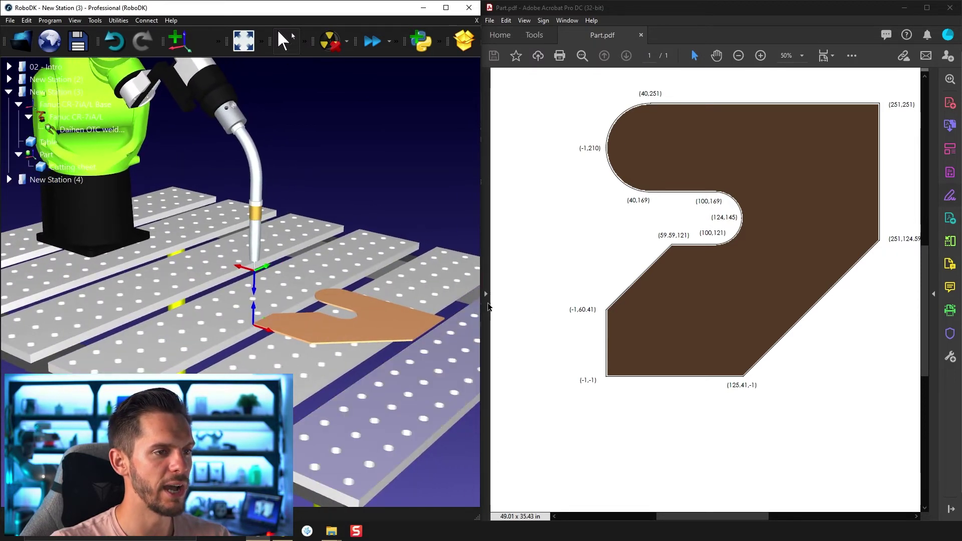
- Widen the RoboDK window beside the part drawing, and open and close the weld gun's tool details
drag(488, 306, 698, 306)
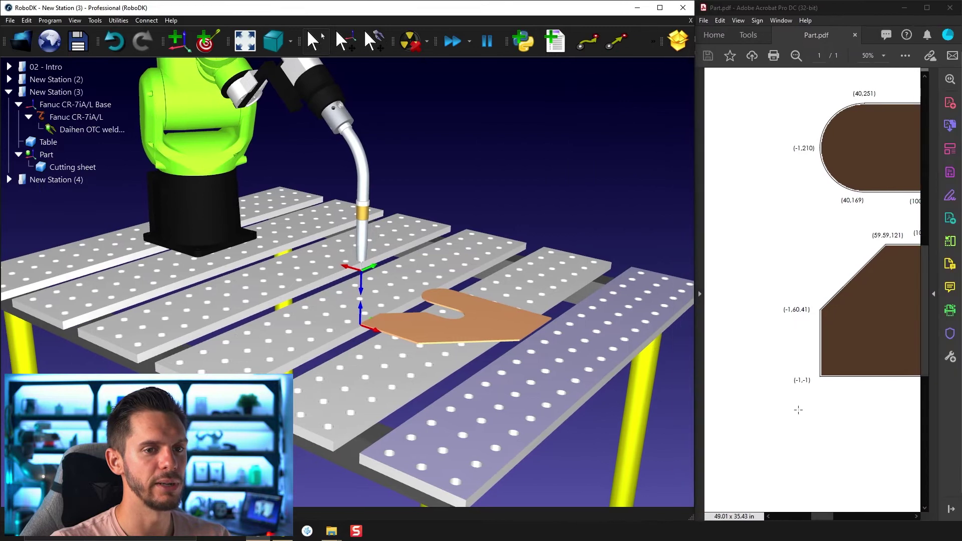
middle_drag(333, 272, 277, 283)
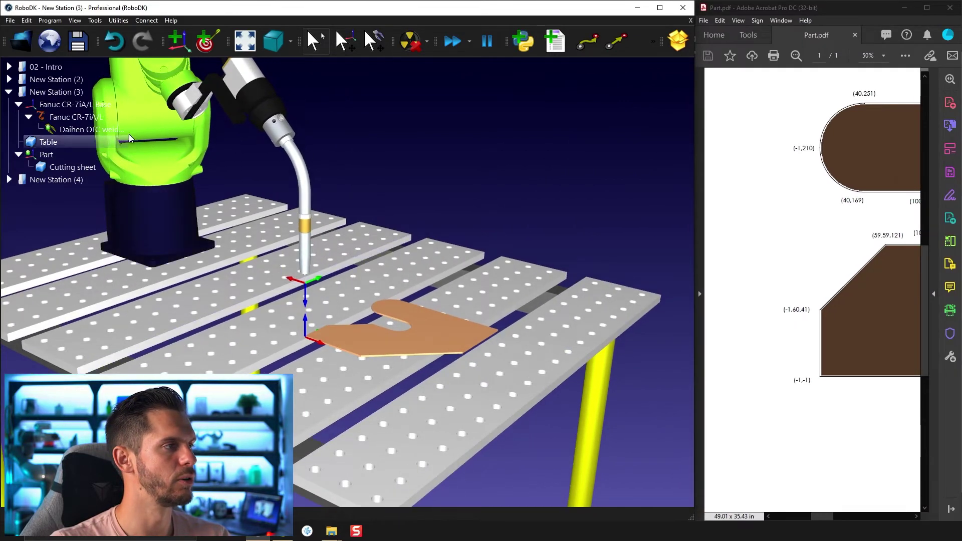
double_click(179, 109)
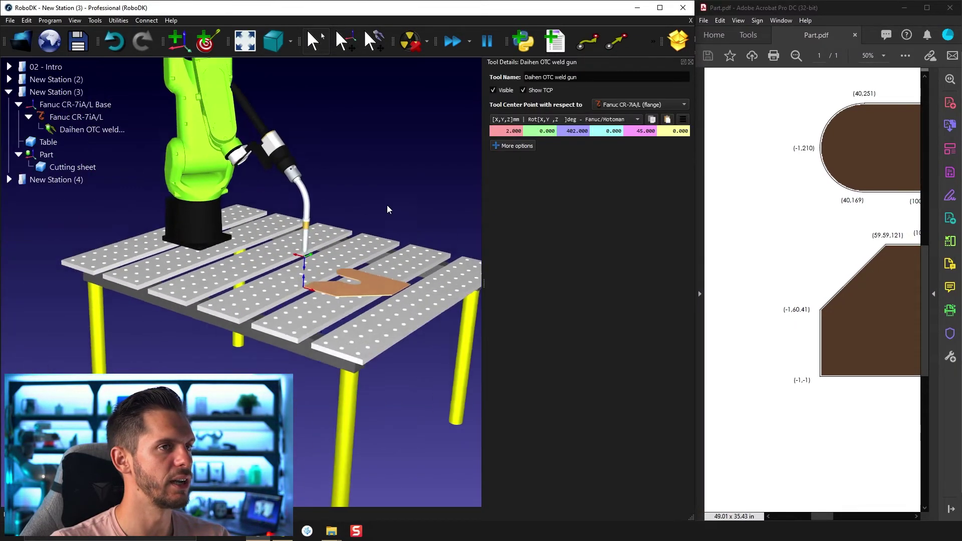
click(691, 61)
- Position the weld gun at X -1, Y -1, Z 4 mm relative to the Part frame and inspect the tip at the sheet's corner
double_click(345, 127)
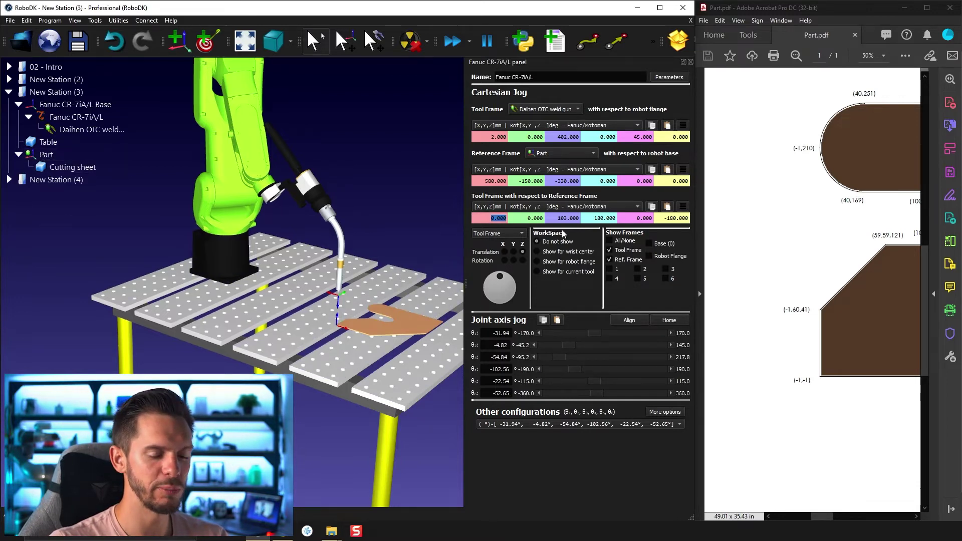
key(Tab)
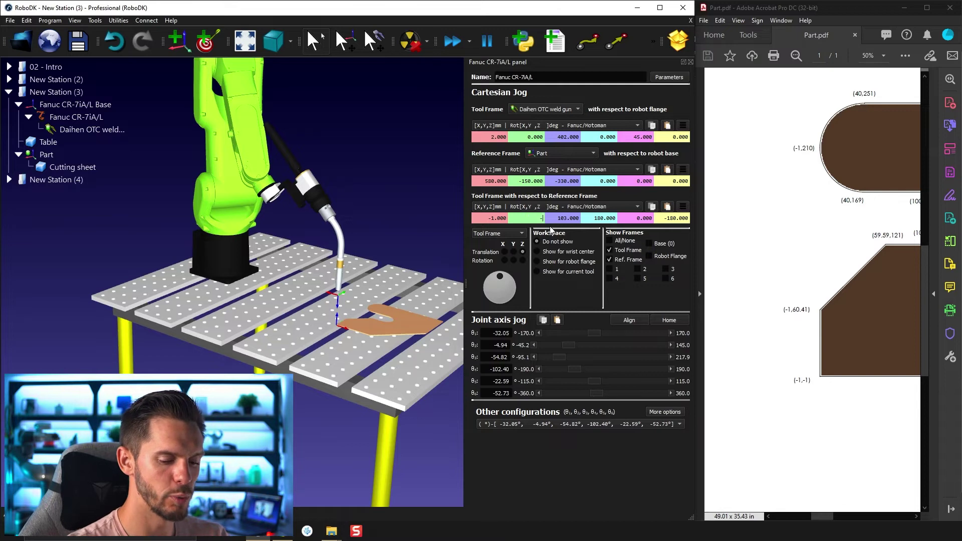
text(-1)
key(Tab)
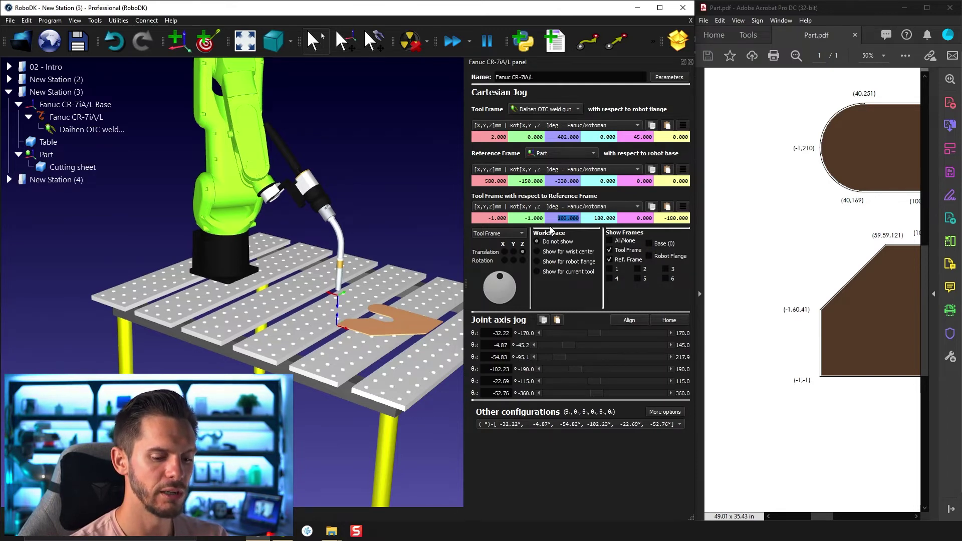
text(4)
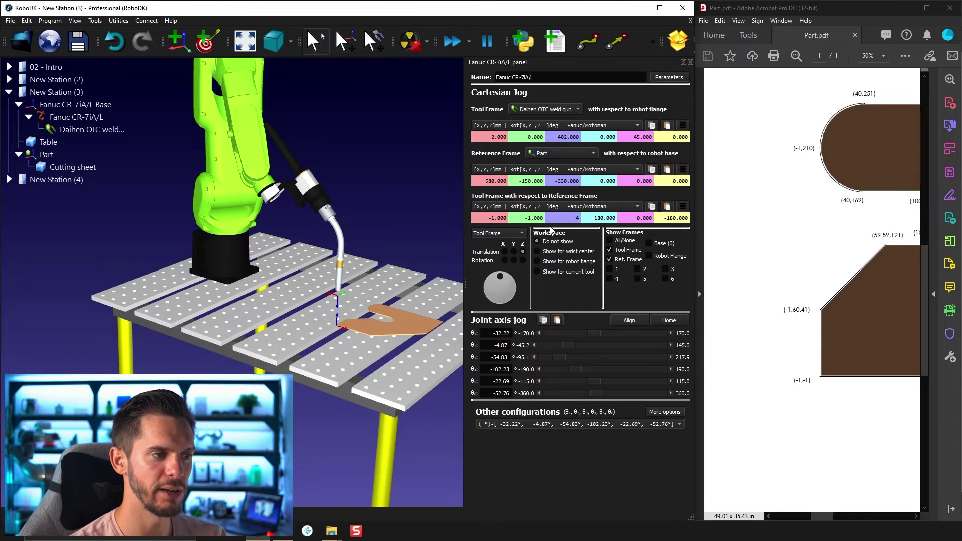
key(Return)
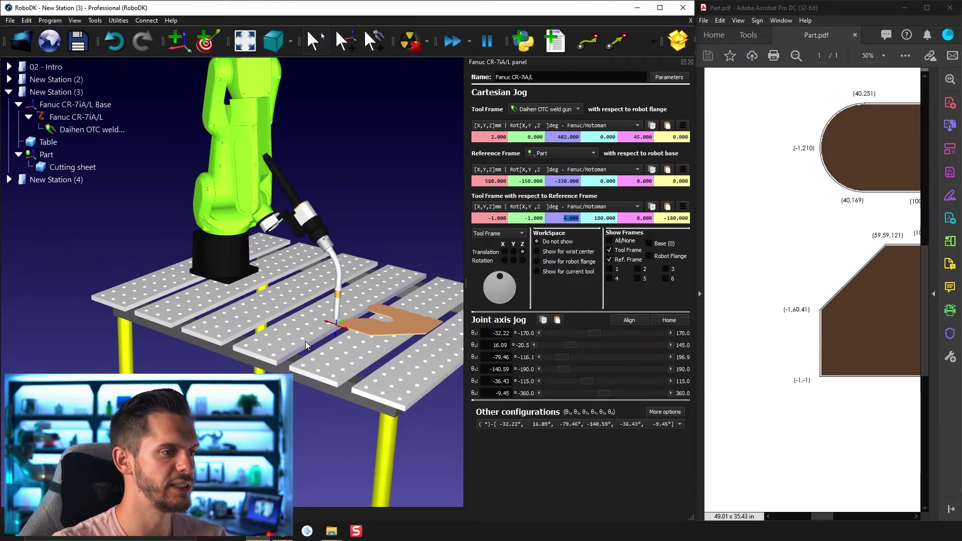
scroll(322, 322, up, 8)
scroll(293, 325, up, 2)
drag(288, 326, 311, 325)
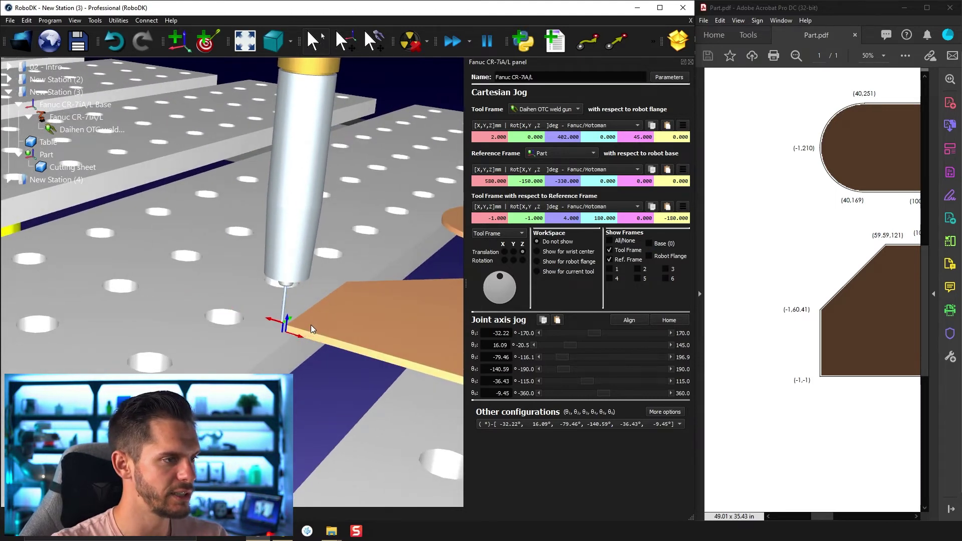
drag(311, 324, 282, 326)
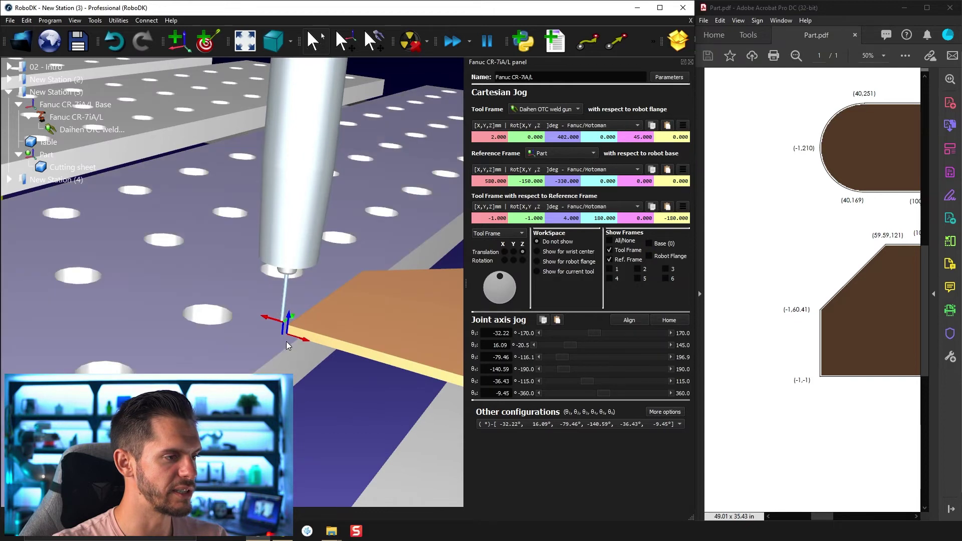
scroll(288, 339, down, 5)
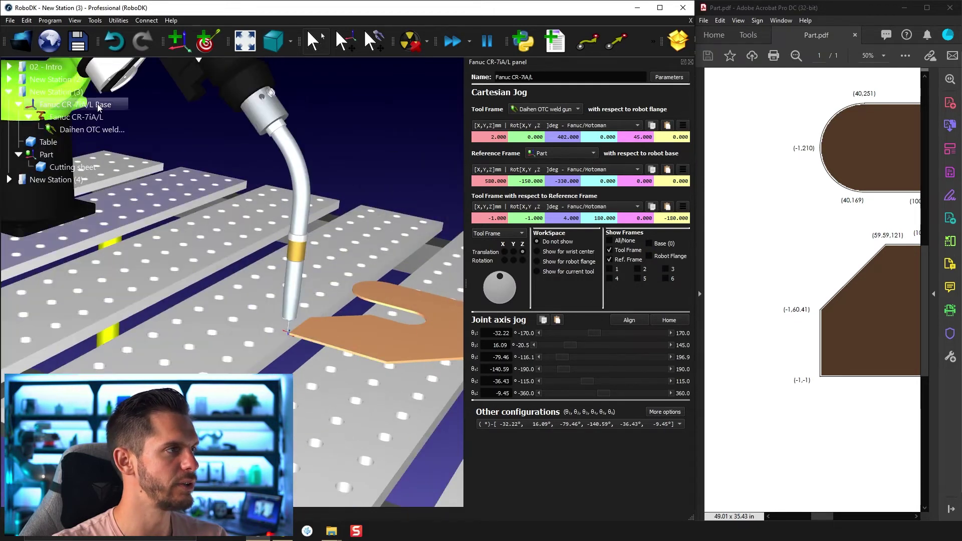
- Add a target under the Part frame at the weld gun's position on the cutting sheet's (-1, -1) corner
click(206, 40)
scroll(306, 270, down, 4)
middle_drag(408, 337, 361, 331)
drag(363, 334, 221, 257)
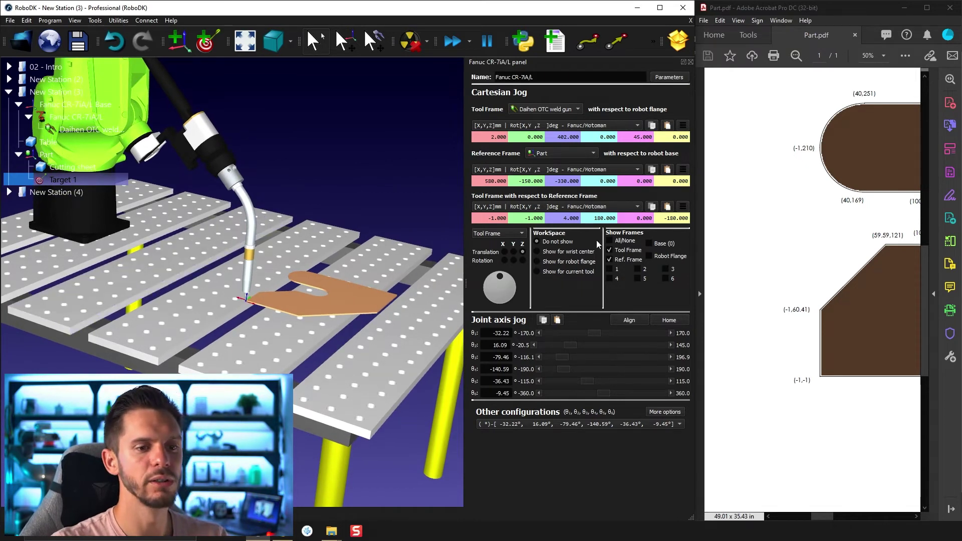
- Move the weld gun to X 125.41 mm in the Part frame, matching the drawing's (125.41, -1) corner, and add a target there
drag(826, 520, 844, 517)
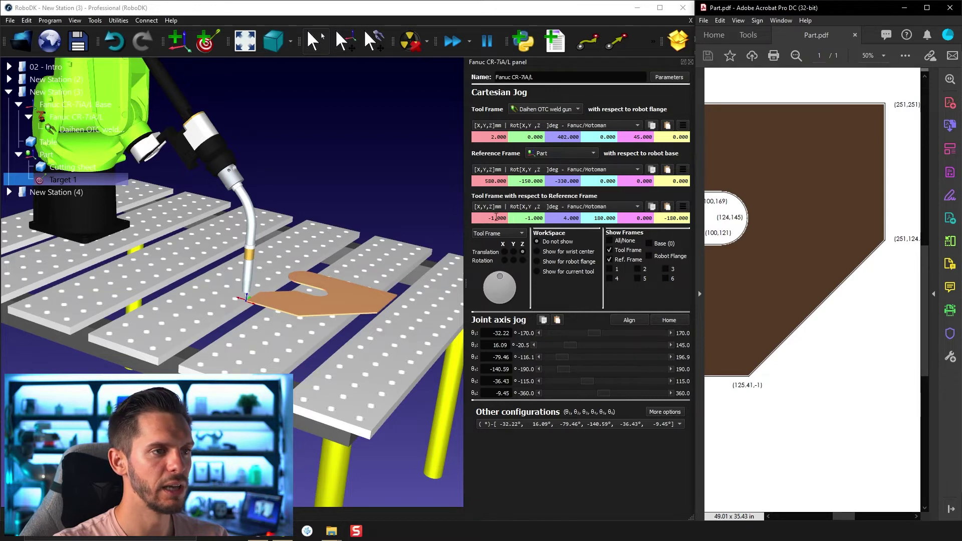
triple_click(496, 216)
text(125.41)
key(Return)
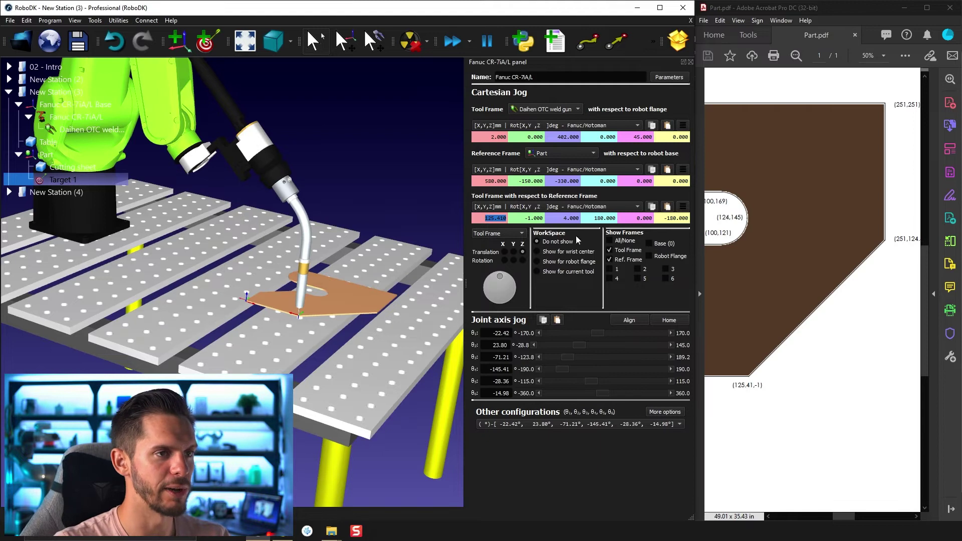
click(205, 40)
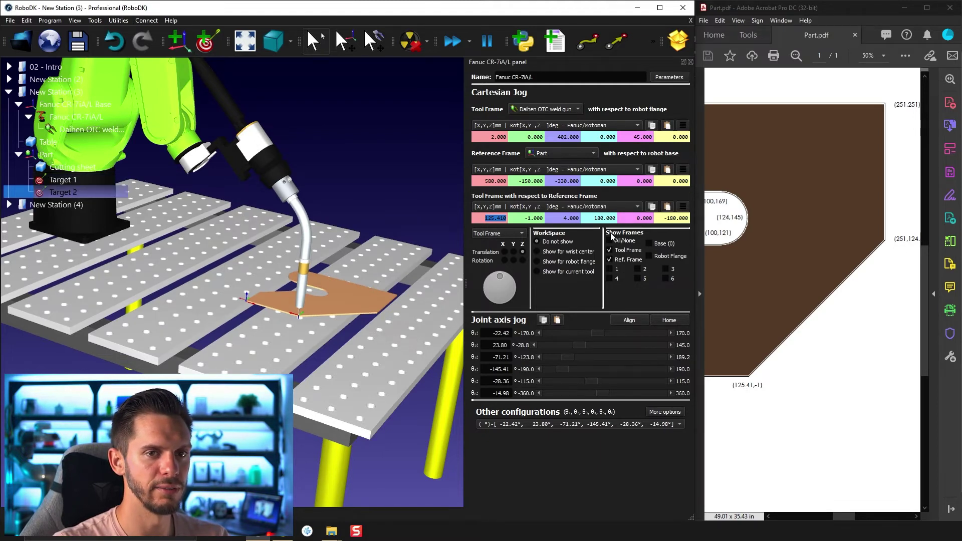
- Move the weld gun to X 251, Y 124.59 mm in the Part frame, as in the drawing, and add a target there
drag(844, 516, 855, 517)
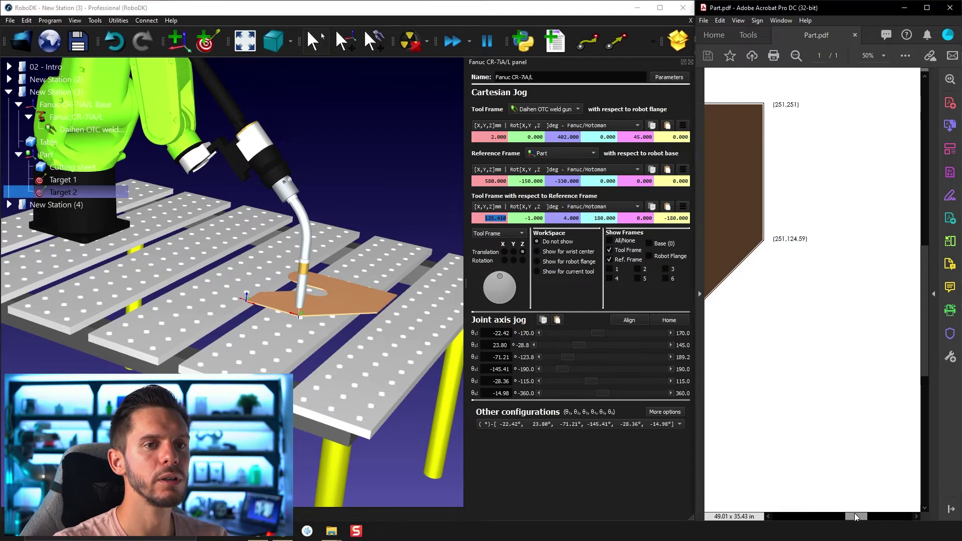
click(482, 218)
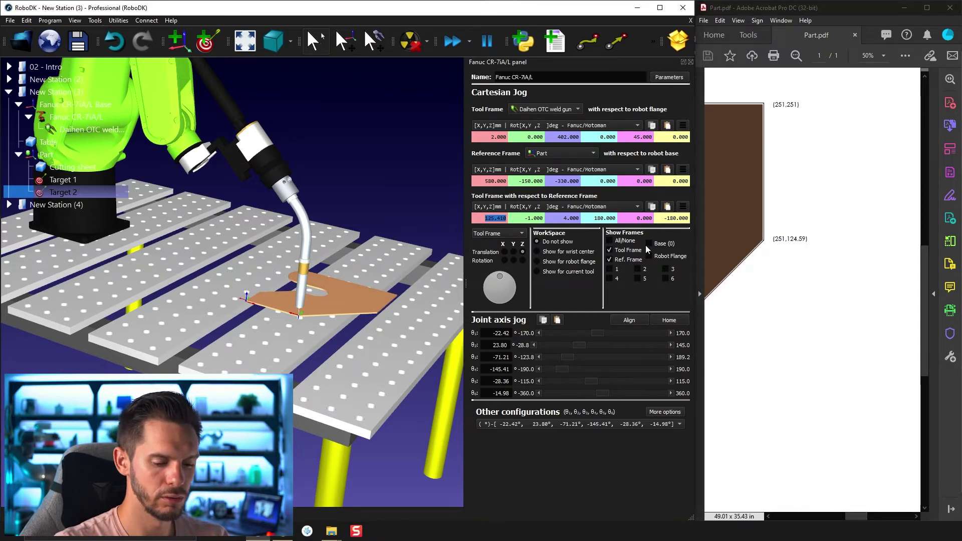
text(251.)
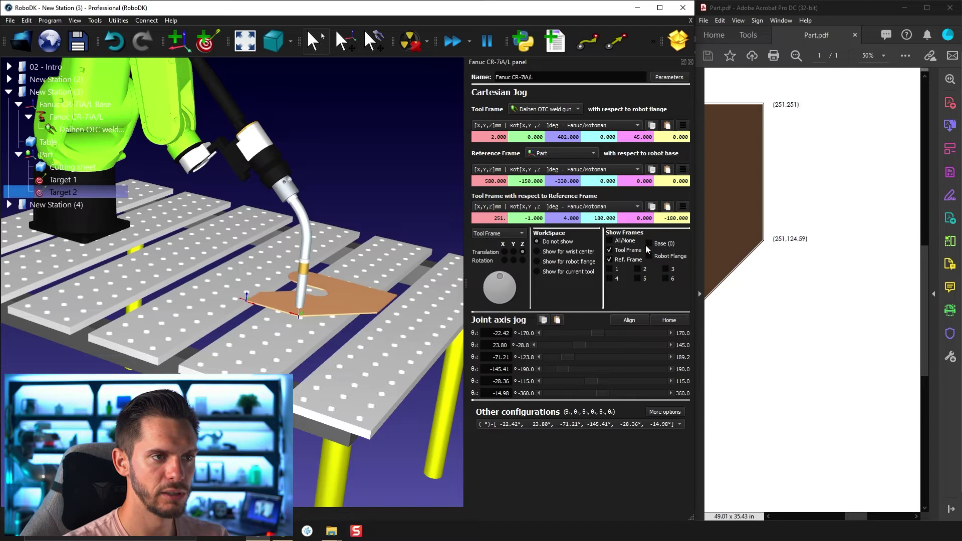
key(Tab)
text(124.59)
key(Return)
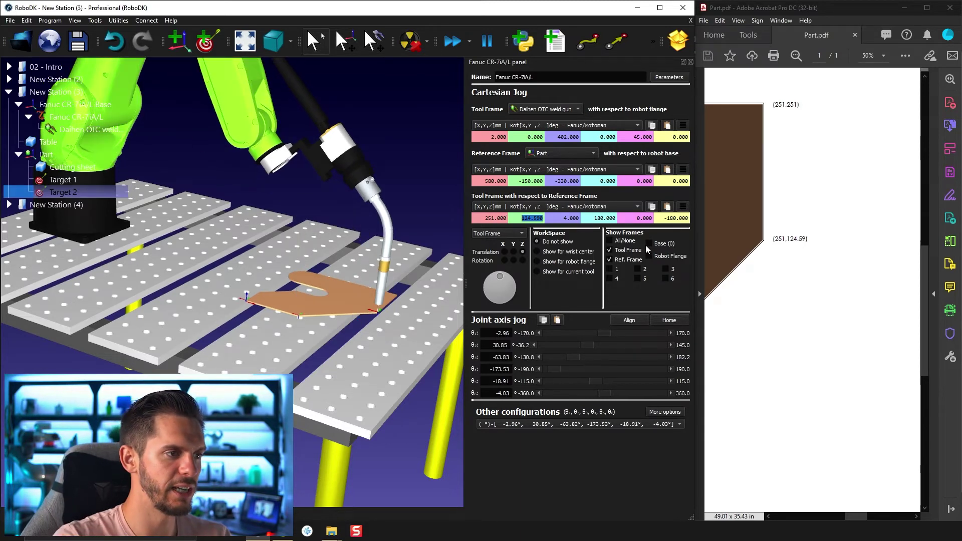
click(206, 41)
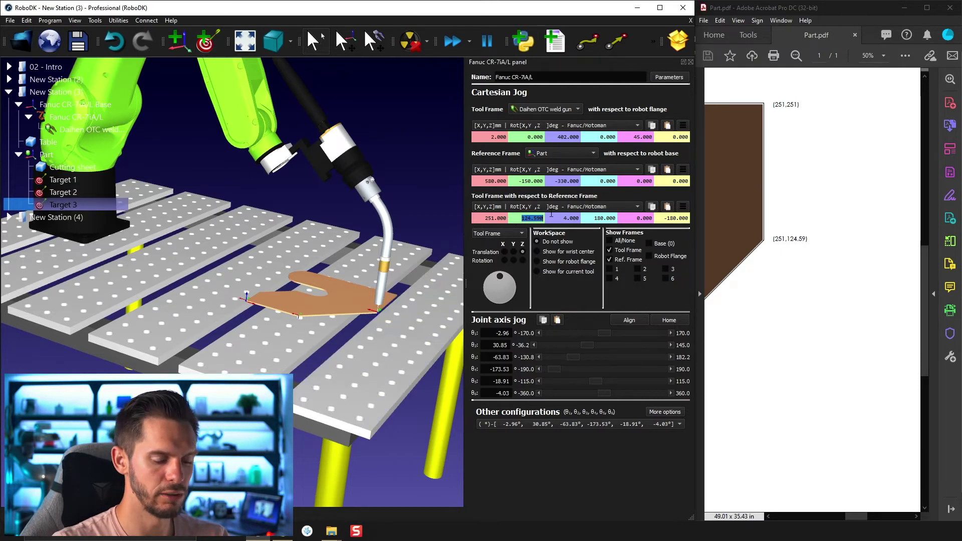
- Move the weld gun to Y 251 mm in the Part frame, at the drawing's (251, 251) corner
text(251)
key(Return)
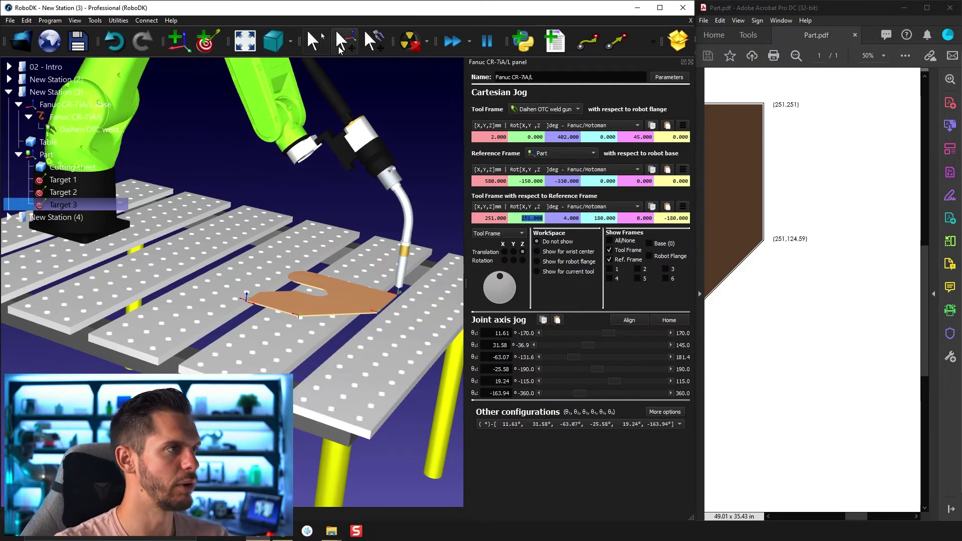
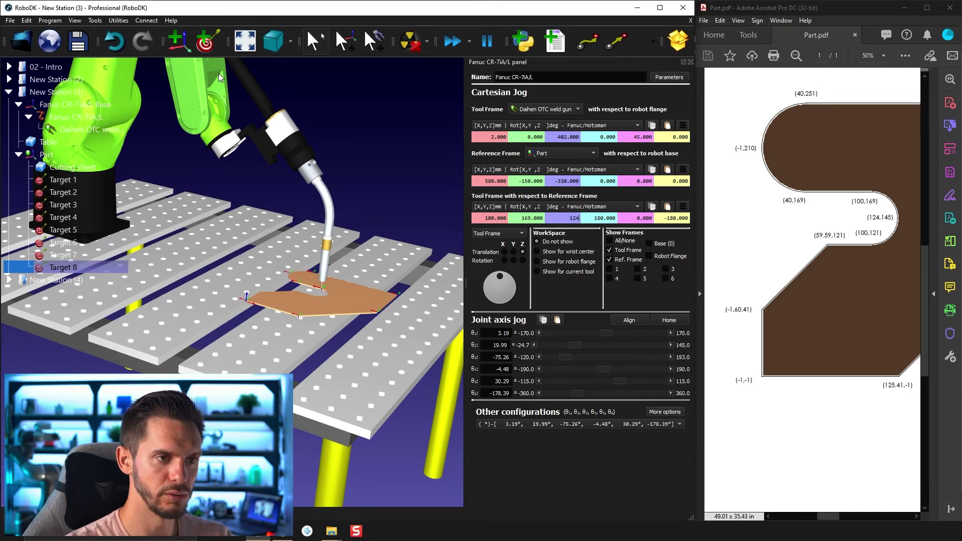
- Set the tool's Z to 4 mm, move the weld gun to X 124, Y 145 mm in the Part frame, and add a target there
key(Tab)
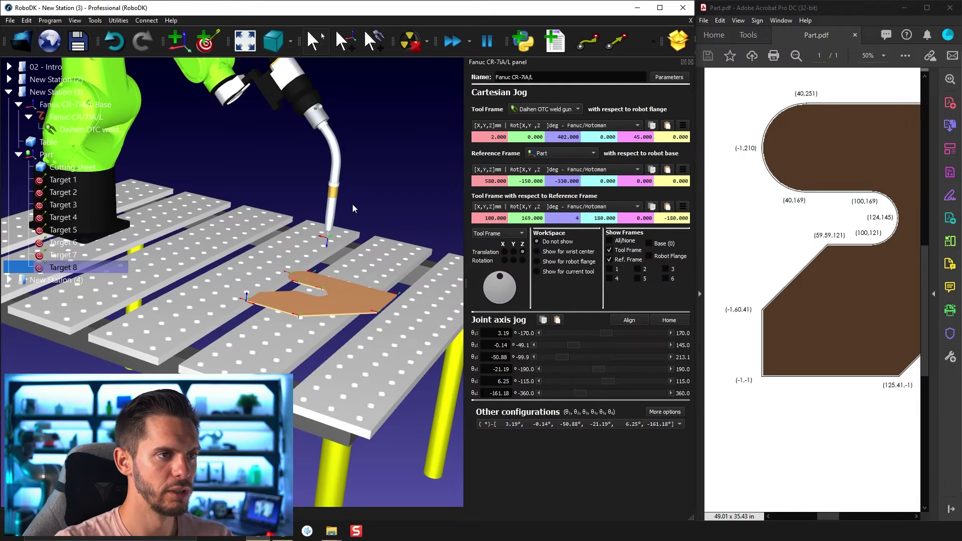
click(485, 218)
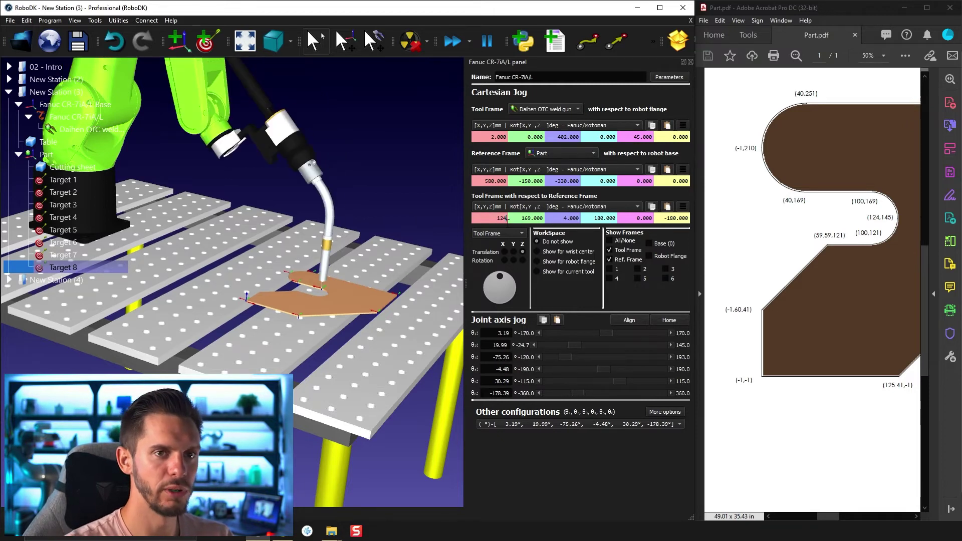
key(Tab)
key(Return)
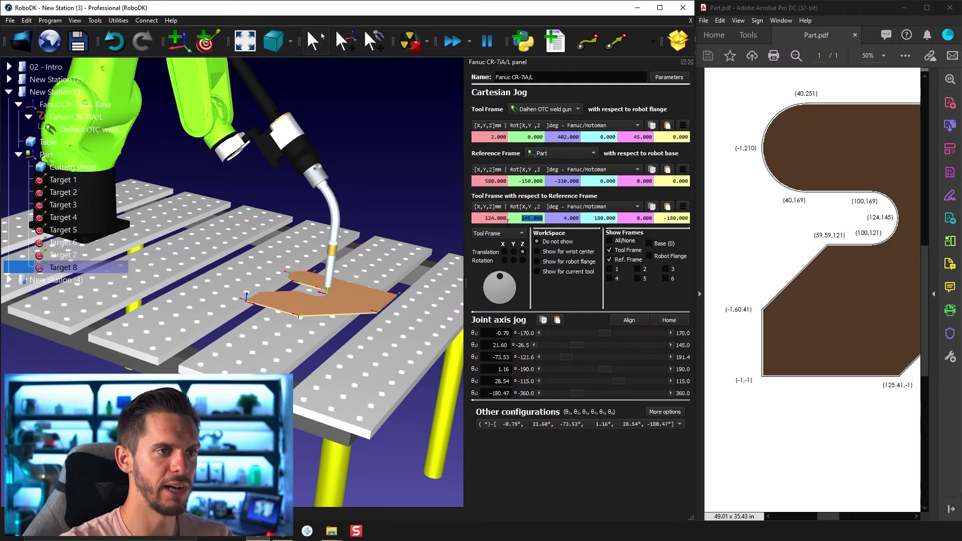
click(205, 41)
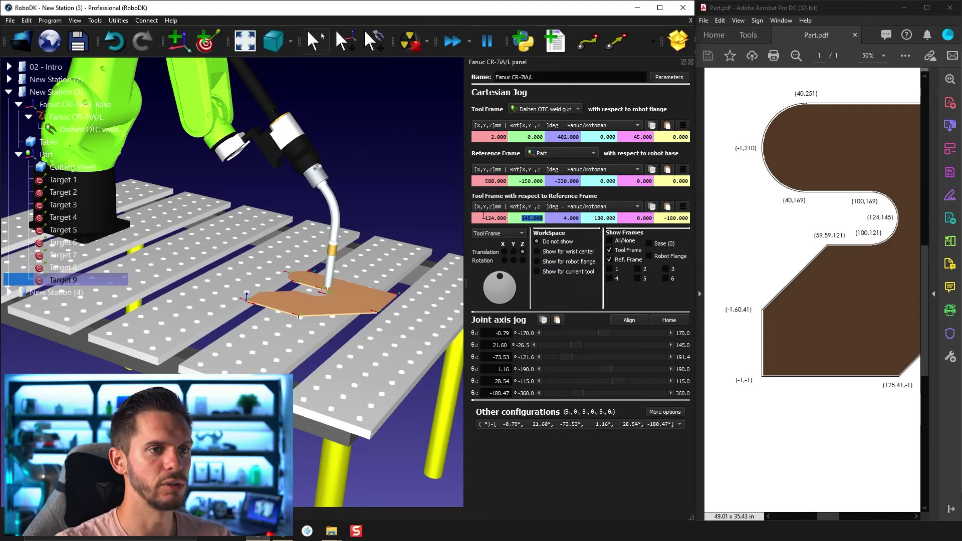
- Move the weld gun to X 100, Y 121 mm in the Part frame, as in the drawing, and add a target there
text(10)
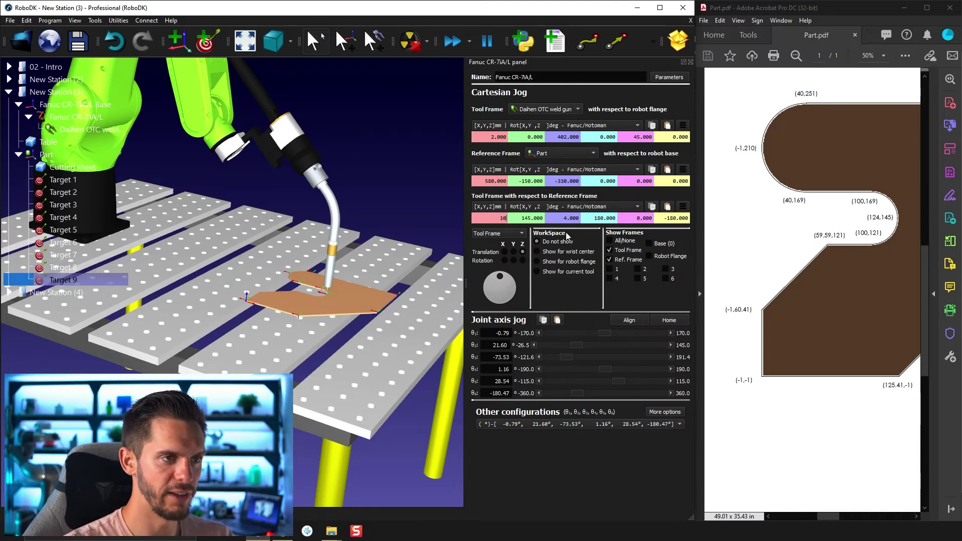
text(0)
key(Tab)
key(Return)
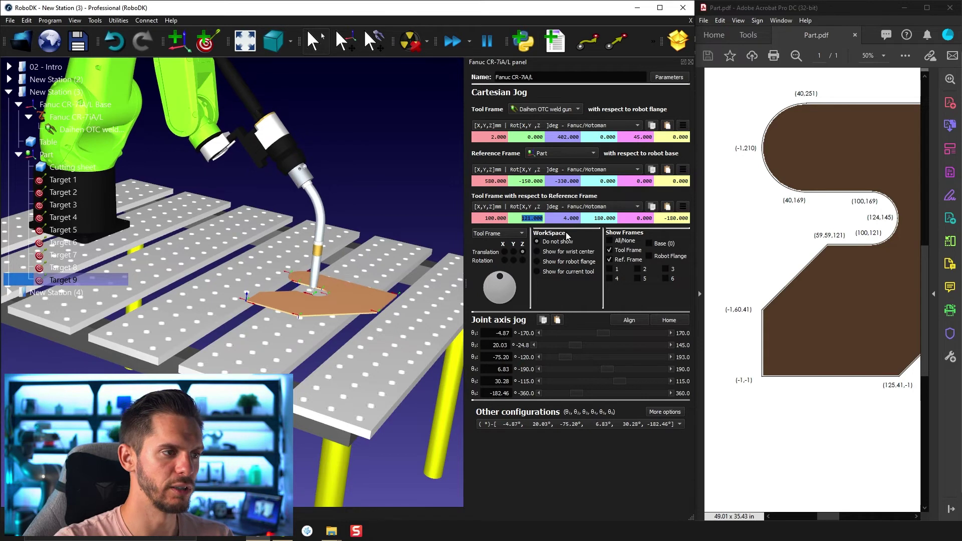
click(205, 41)
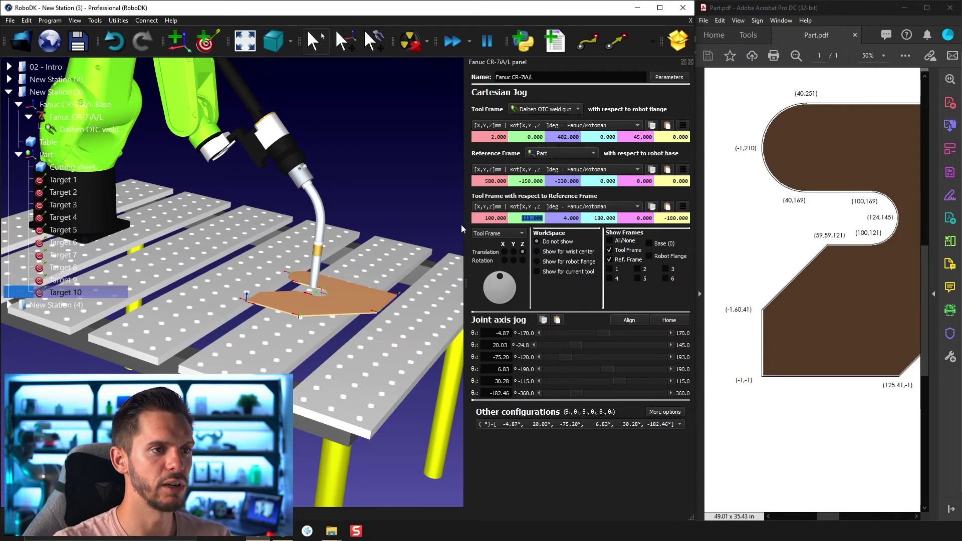
- Move the weld gun to X 59.59, Y 121 mm in the Part frame and add a target at that drawing point
text(59.59)
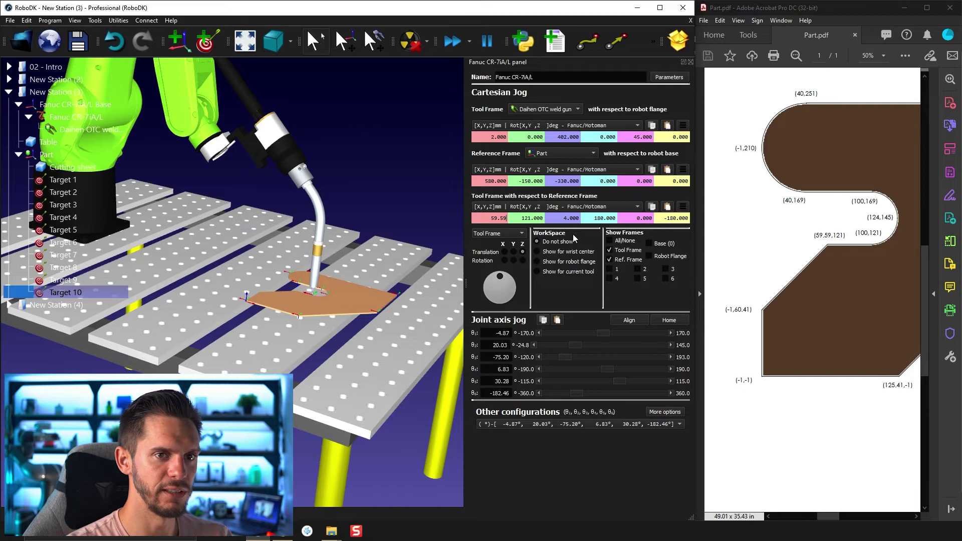
key(Tab)
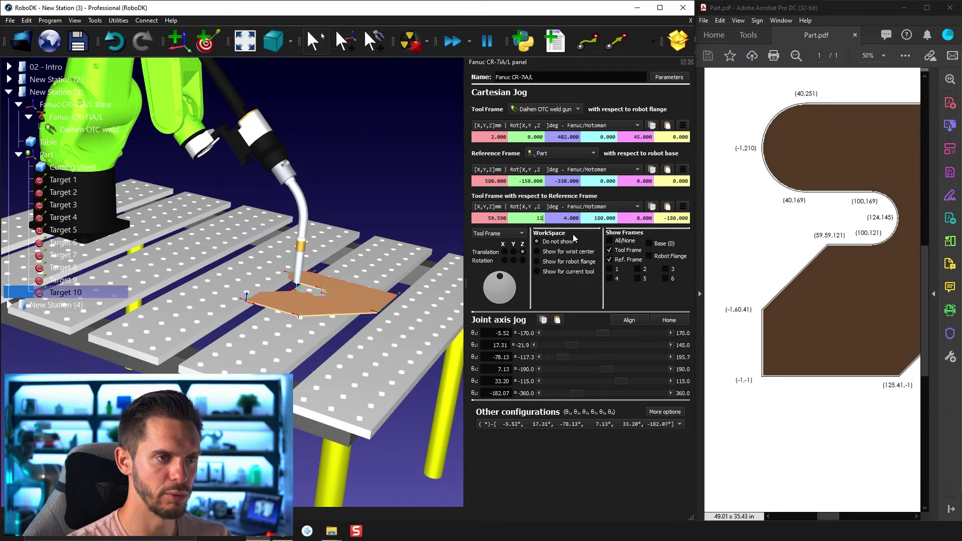
click(205, 41)
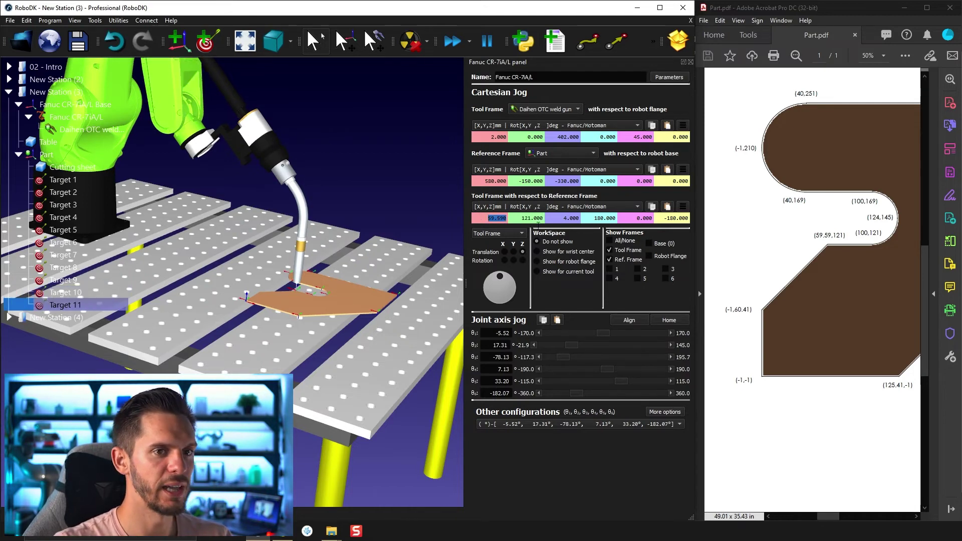
- Move the weld gun to X -1, Y 60.41 mm in the Part frame, the drawing's last contour point, and add a target there
text(-1)
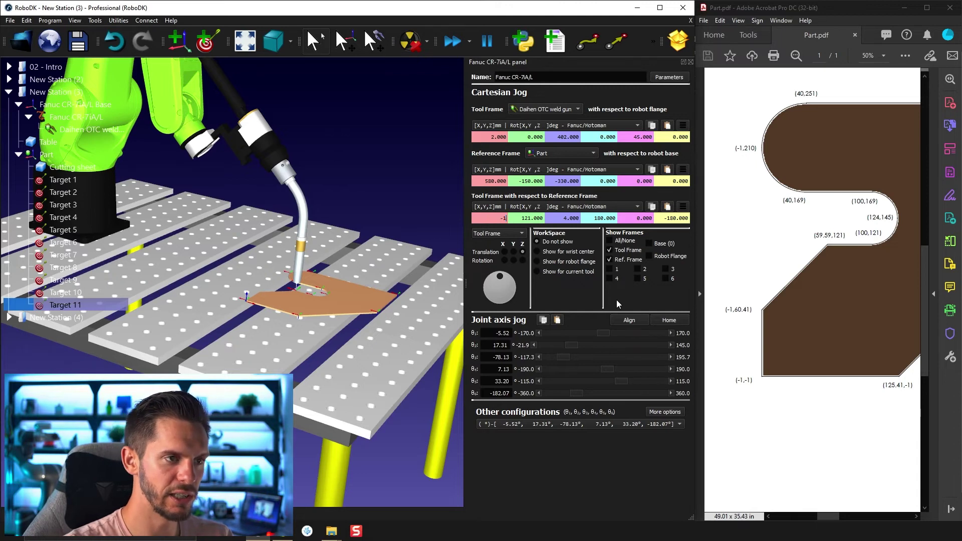
key(Tab)
text(60.47)
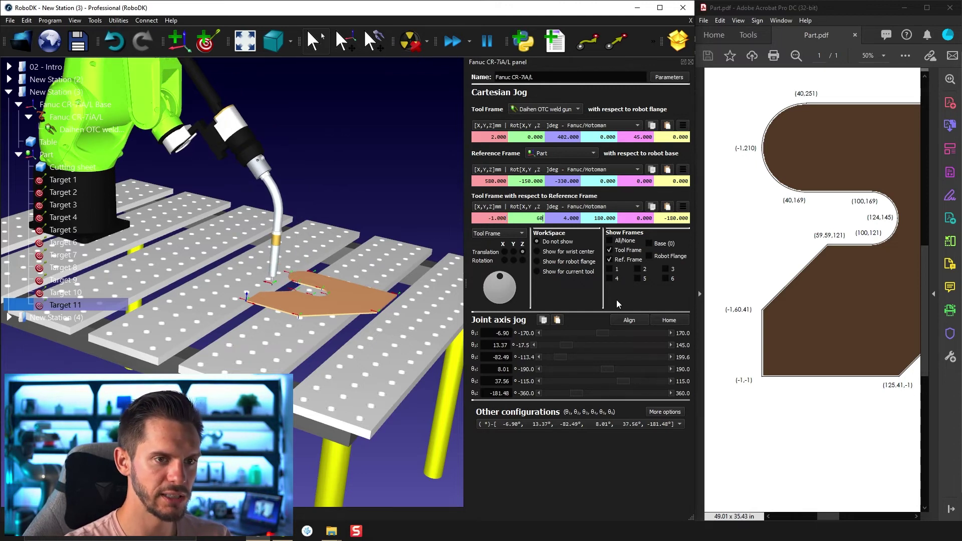
key(BackSpace)
text(1)
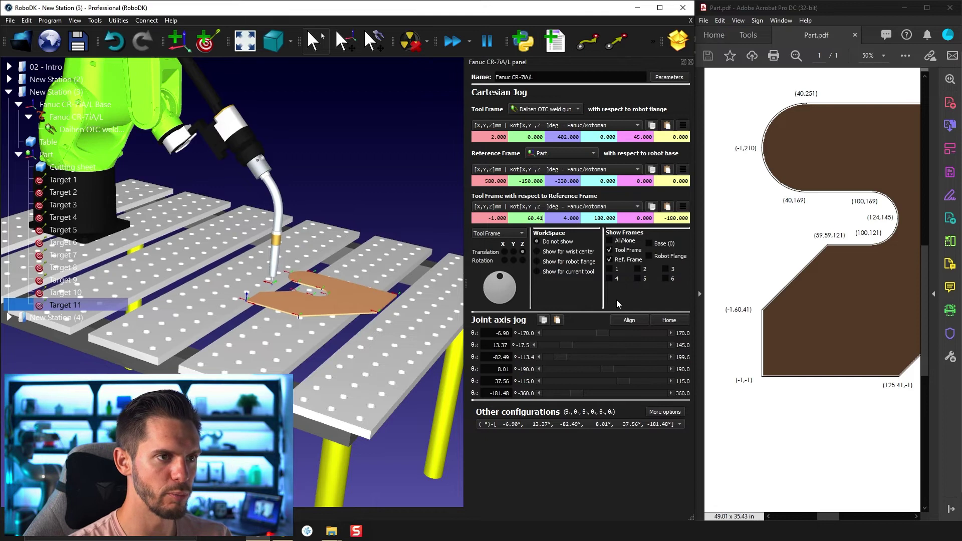
key(Tab)
key(Tab)
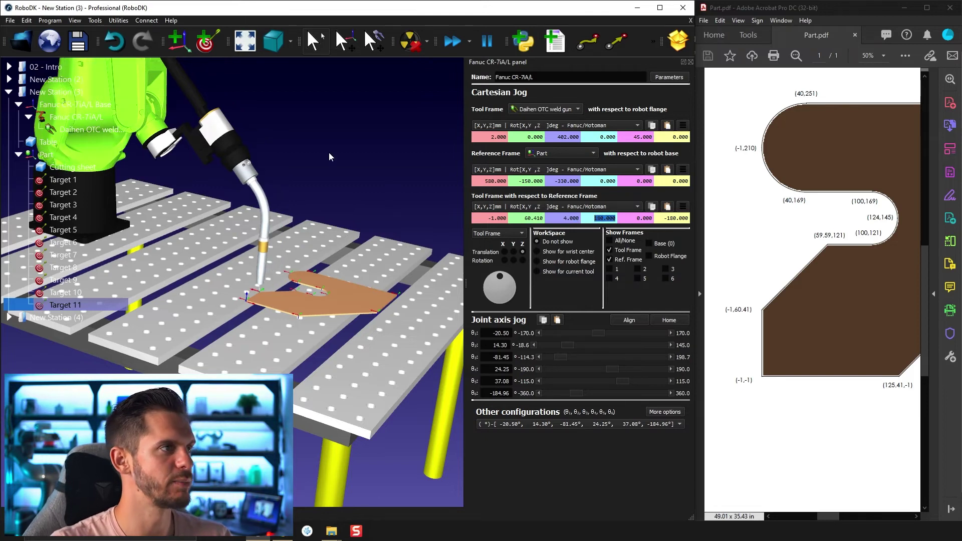
click(206, 41)
- Maximize the station window and move the robot back to Target 1 at the cutting sheet's (-1, -1) corner
scroll(329, 275, down, 4)
middle_drag(329, 276, 408, 317)
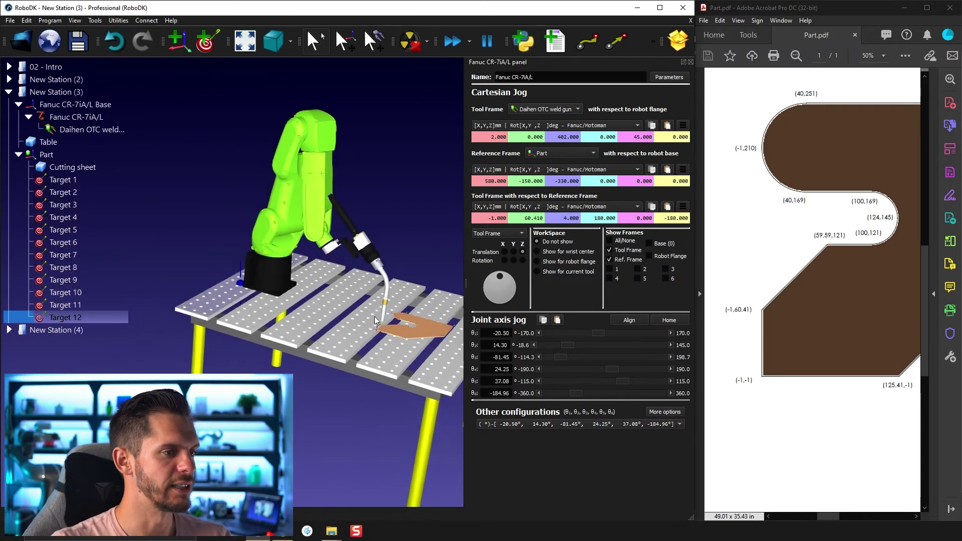
right_drag(409, 318, 379, 335)
scroll(379, 335, up, 2)
scroll(379, 336, up, 3)
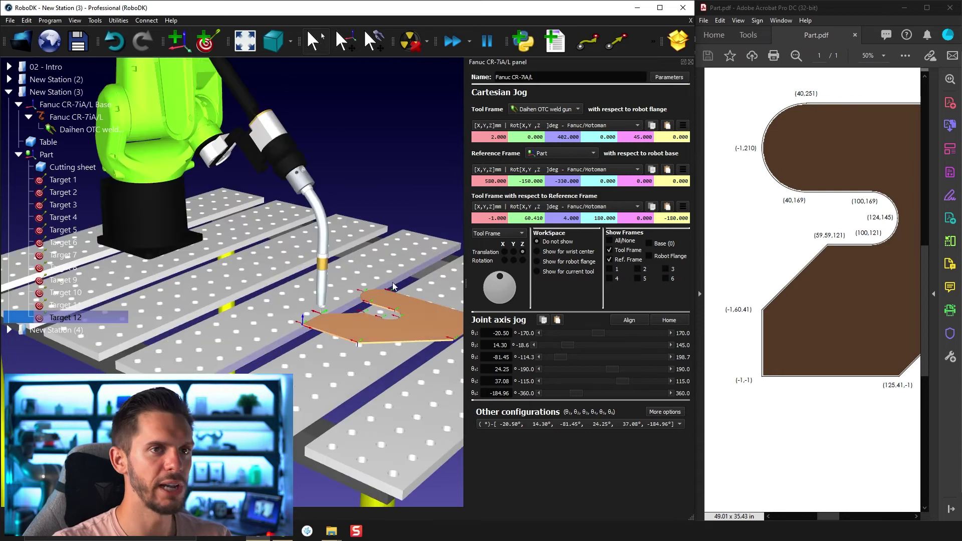
click(659, 8)
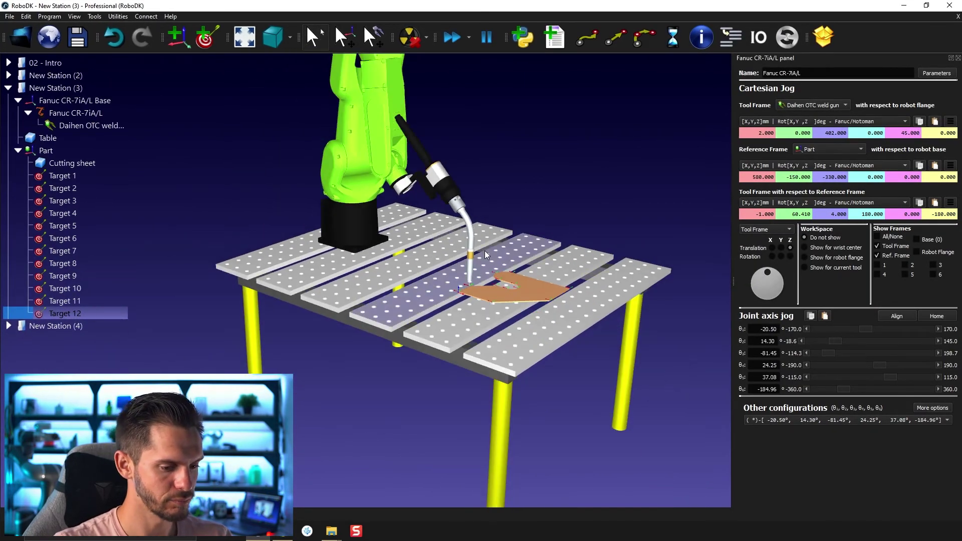
middle_drag(457, 266, 431, 259)
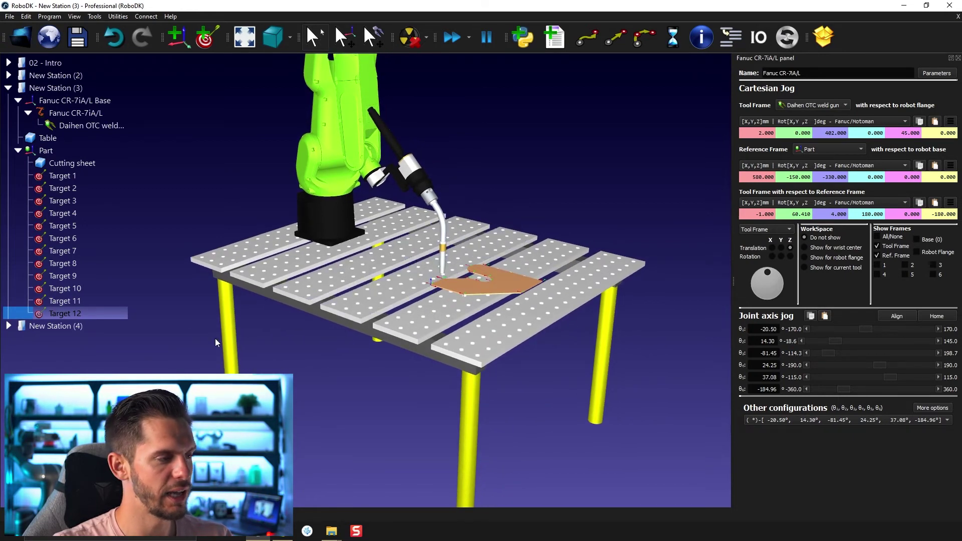
click(92, 177)
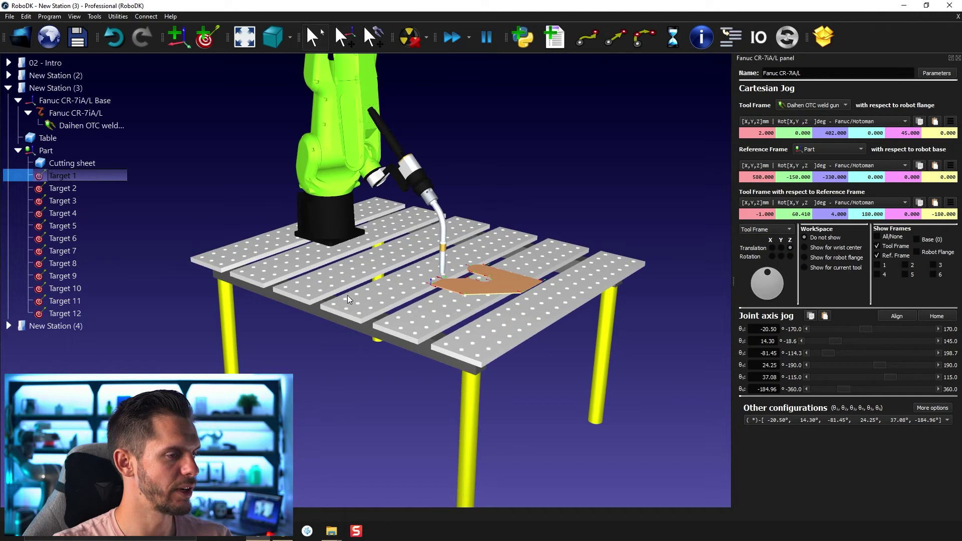
scroll(441, 273, up, 10)
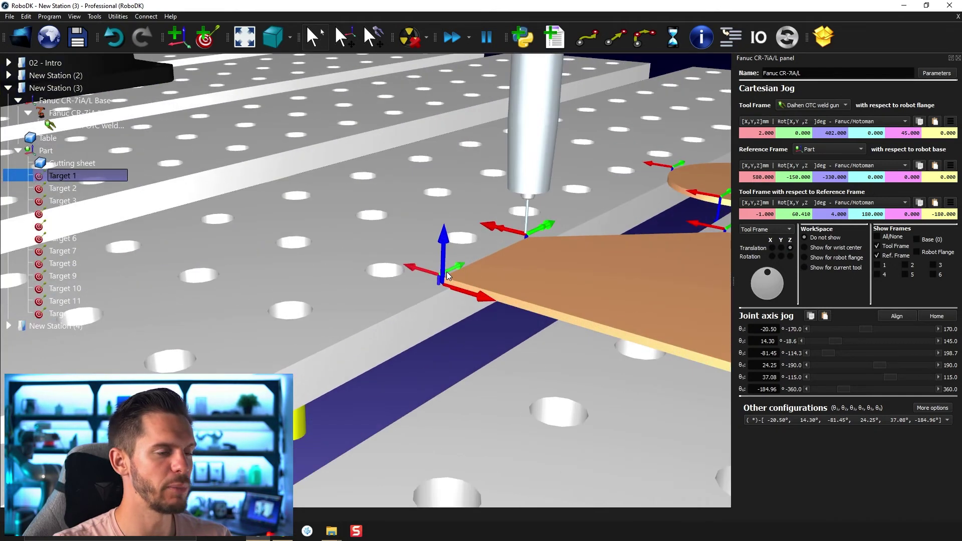
click(62, 313)
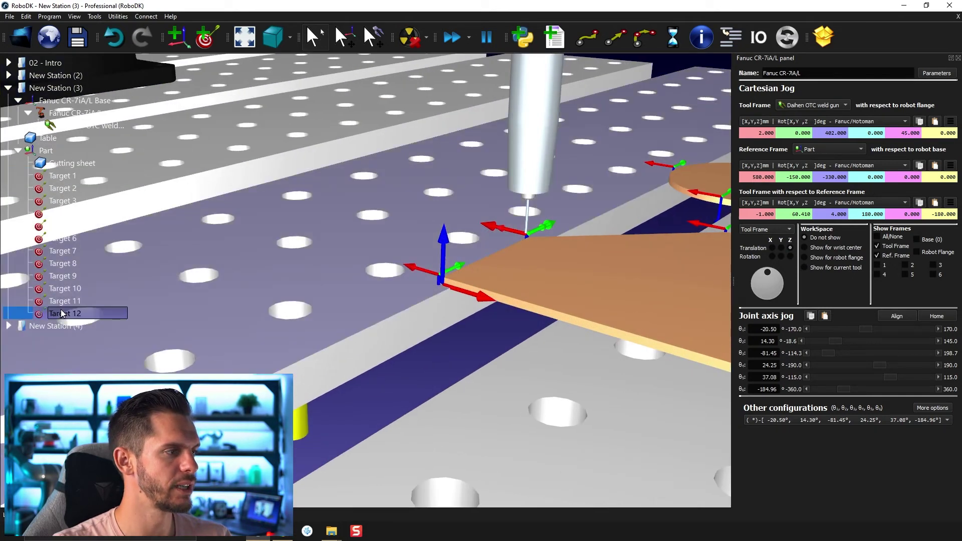
click(66, 178)
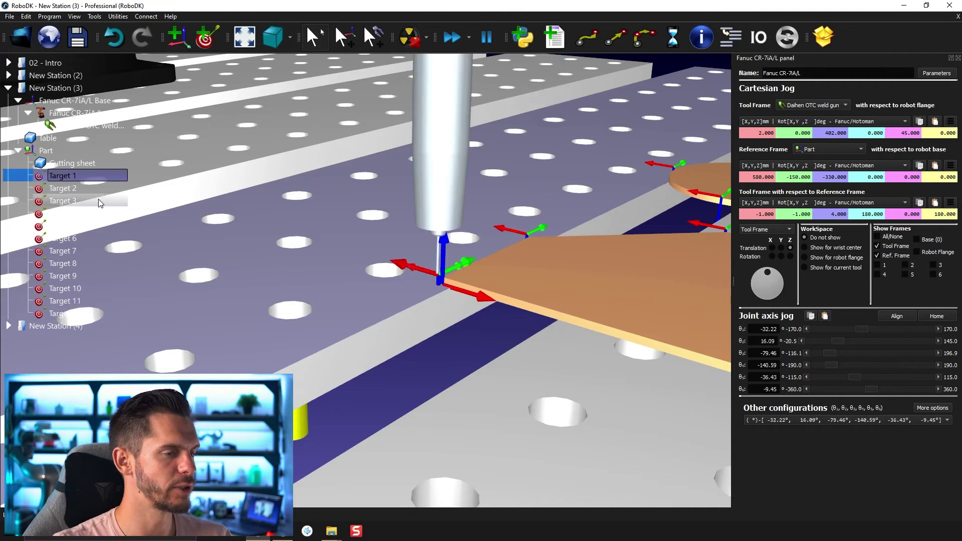
- Move the weld gun to X -10 mm in the Part frame, beside the sheet's starting corner, and add a target there
scroll(404, 268, up, 1)
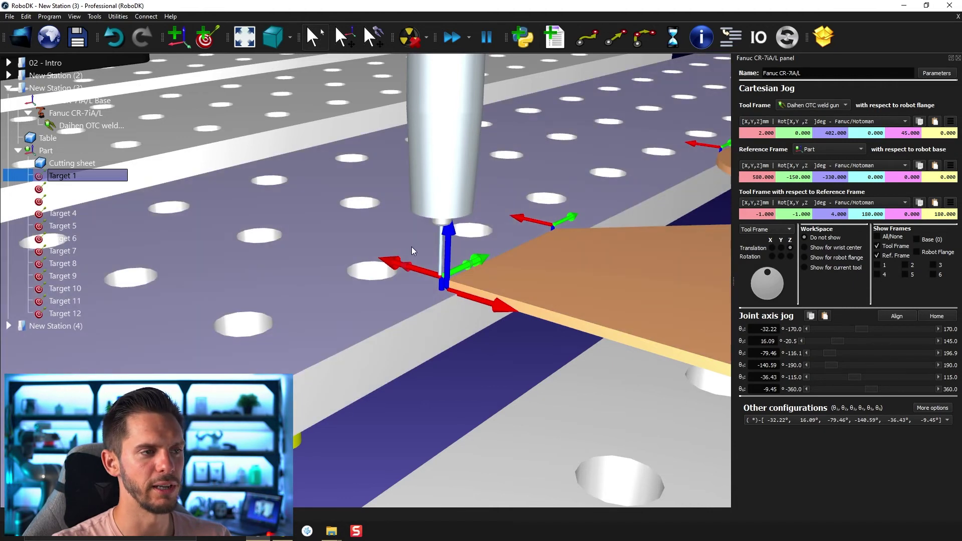
scroll(406, 175, down, 5)
middle_drag(411, 168, 412, 322)
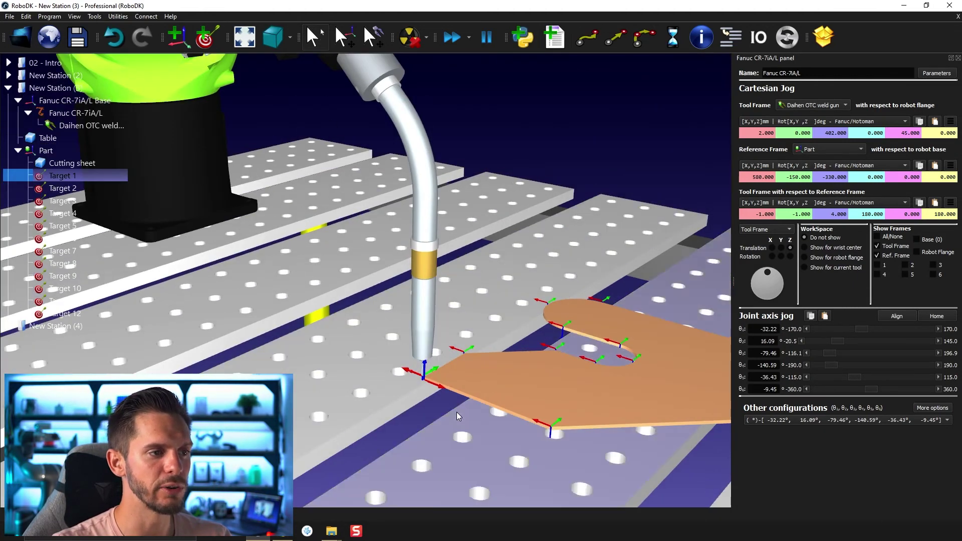
scroll(426, 353, up, 4)
scroll(397, 330, up, 2)
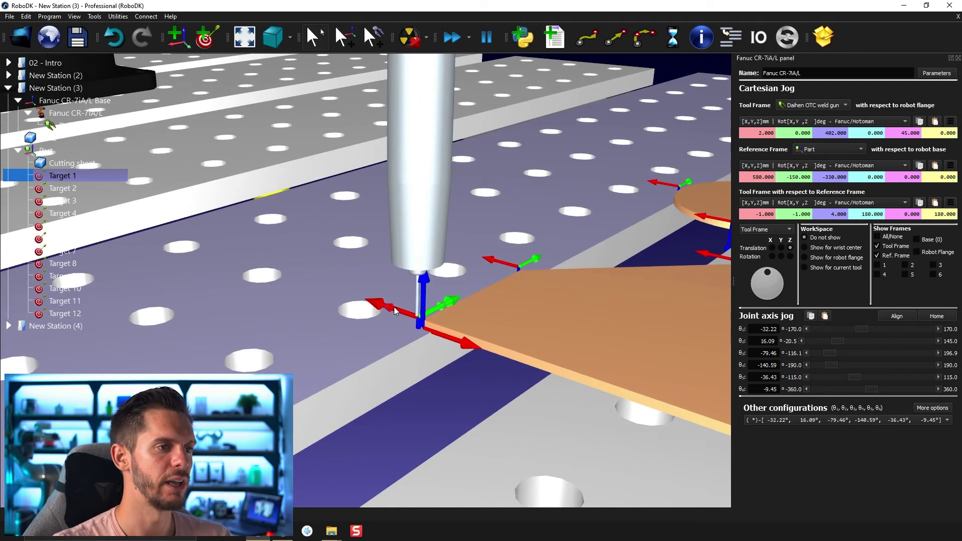
scroll(393, 306, up, 3)
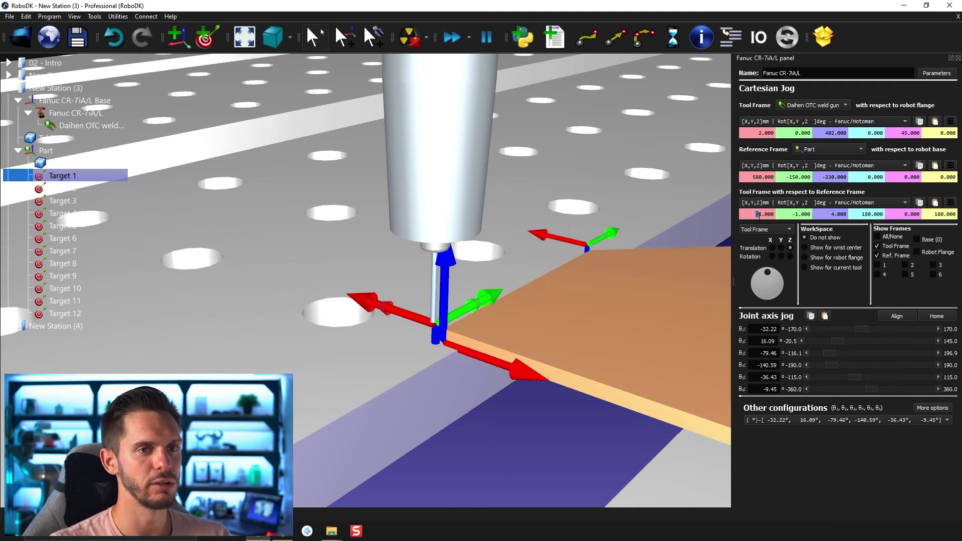
click(760, 216)
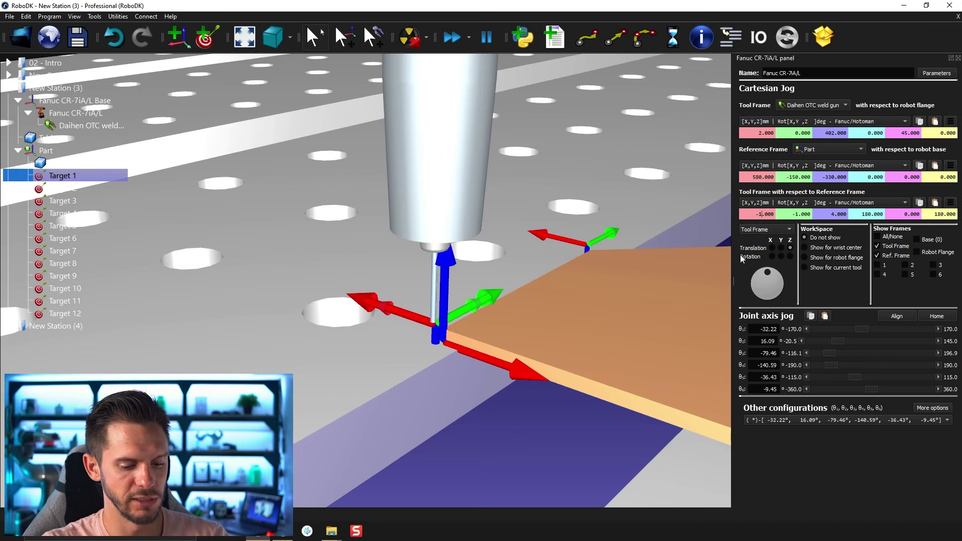
text(0)
key(Return)
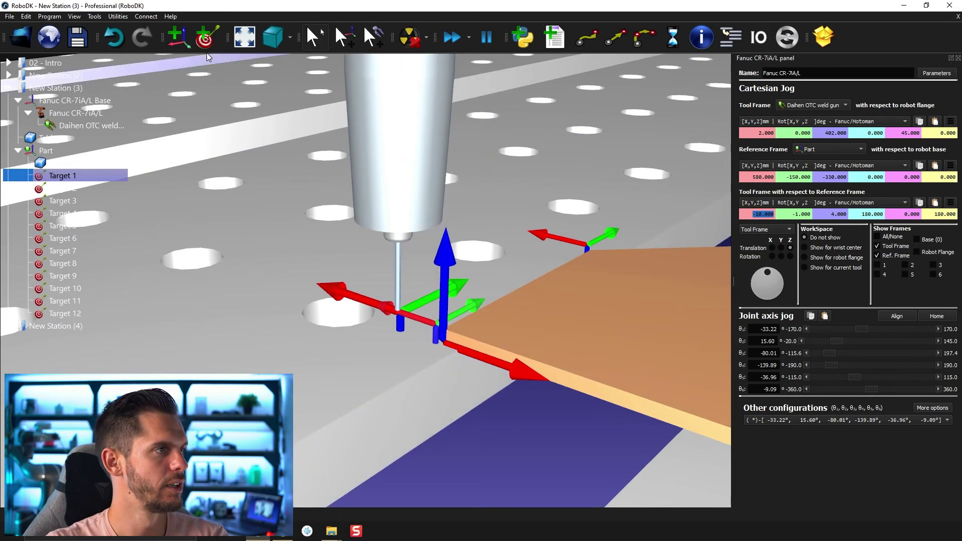
click(208, 42)
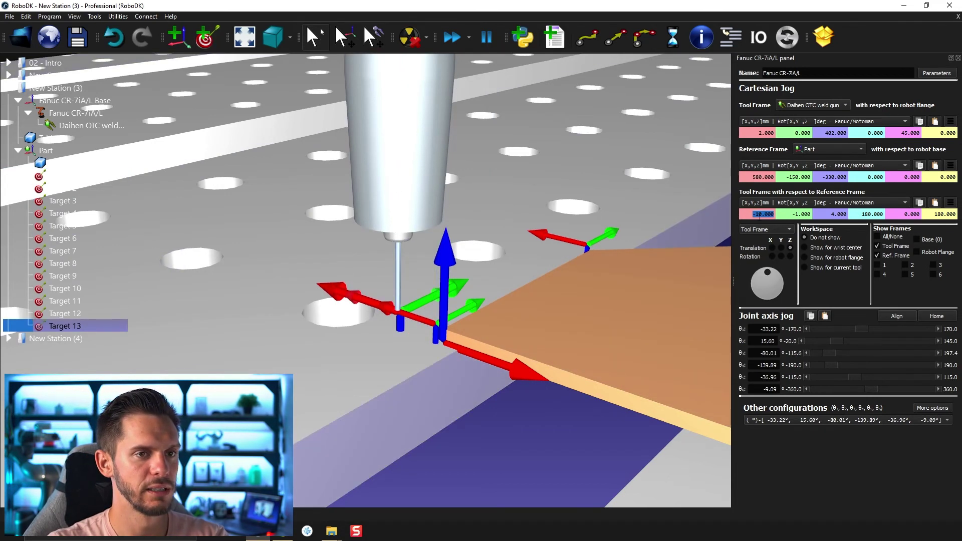
- Move the weld gun to X -1, Y -10 mm in the Part frame and add another target beside the starting corner
text(-)
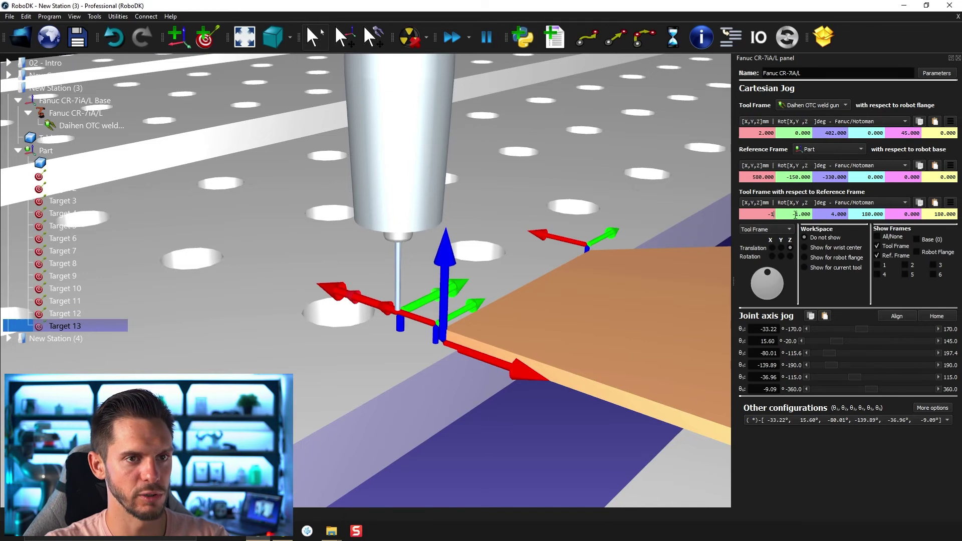
text(1)
key(Return)
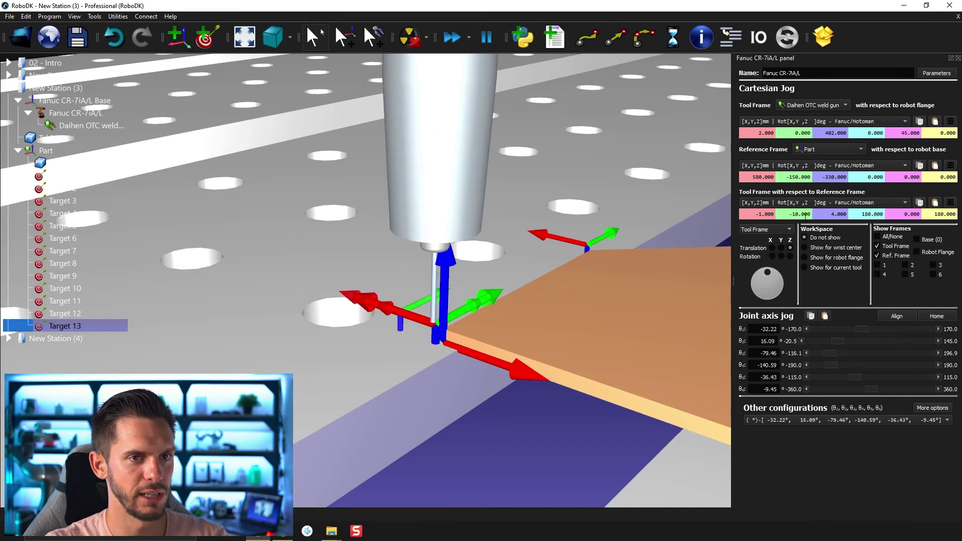
key(Return)
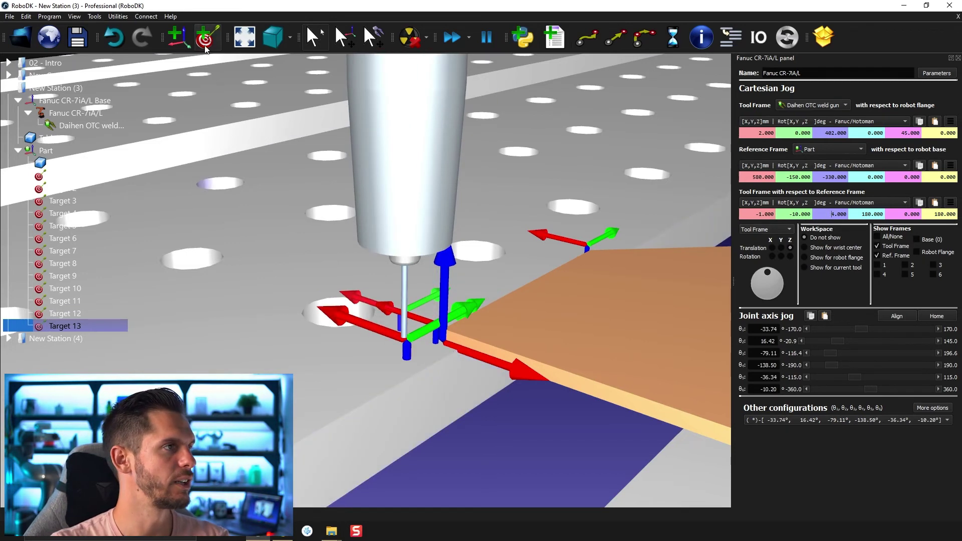
click(208, 41)
- Select all targets from Target 1 to Target 14 and rename them as a group to Cutting
scroll(456, 284, down, 10)
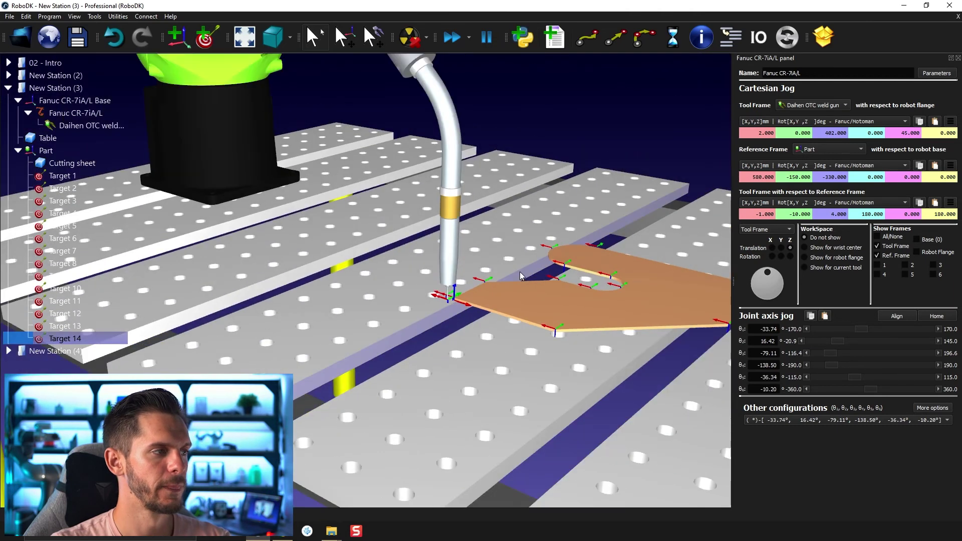
scroll(452, 292, down, 10)
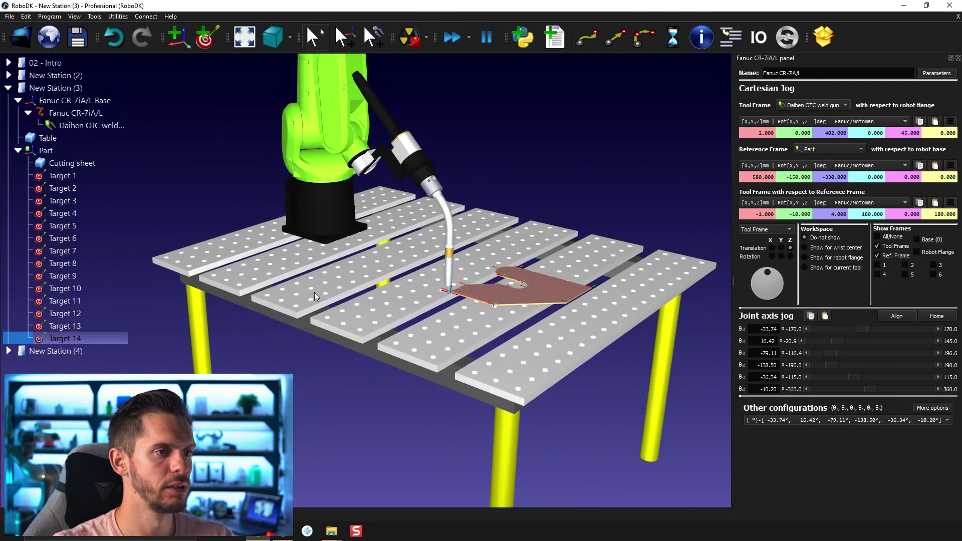
click(67, 178)
shift+click(76, 343)
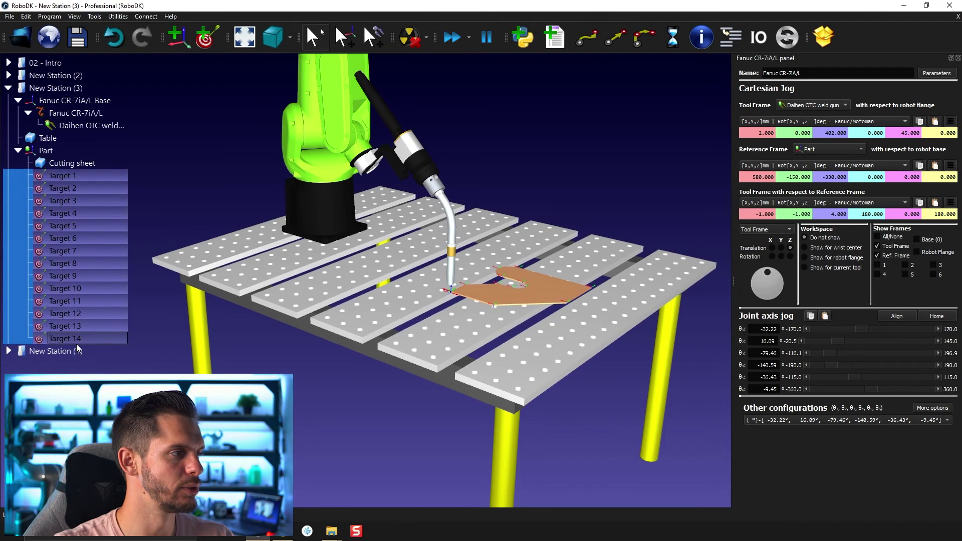
right_click(76, 344)
click(114, 441)
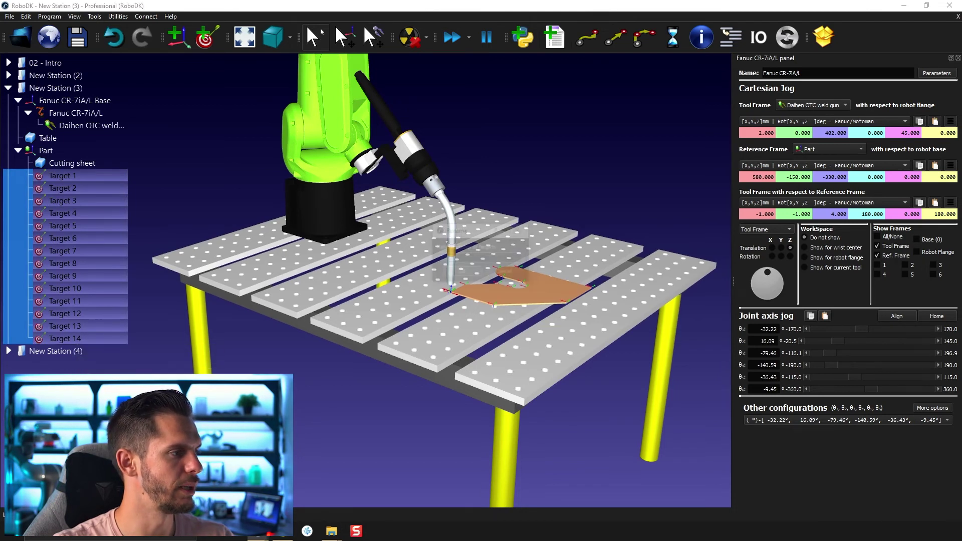
text(Cutting)
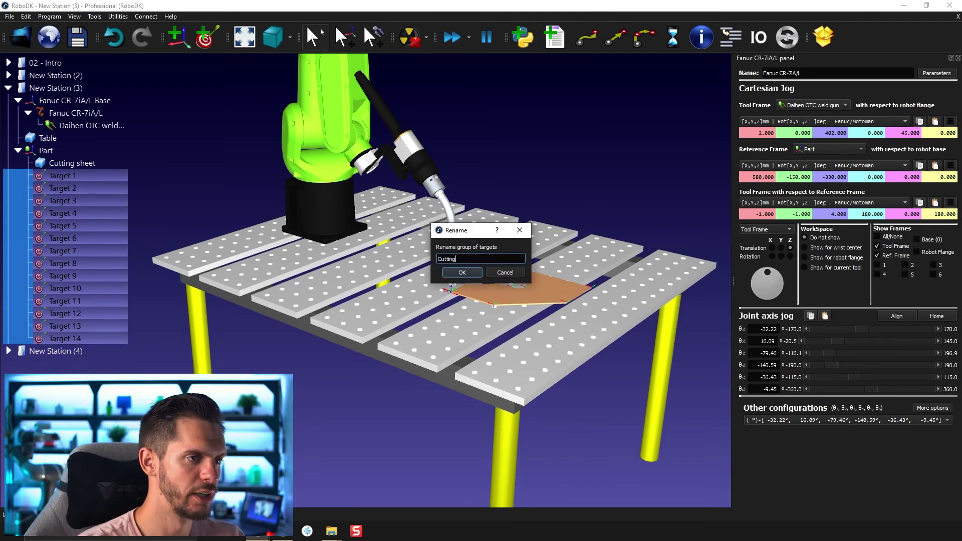
key(Return)
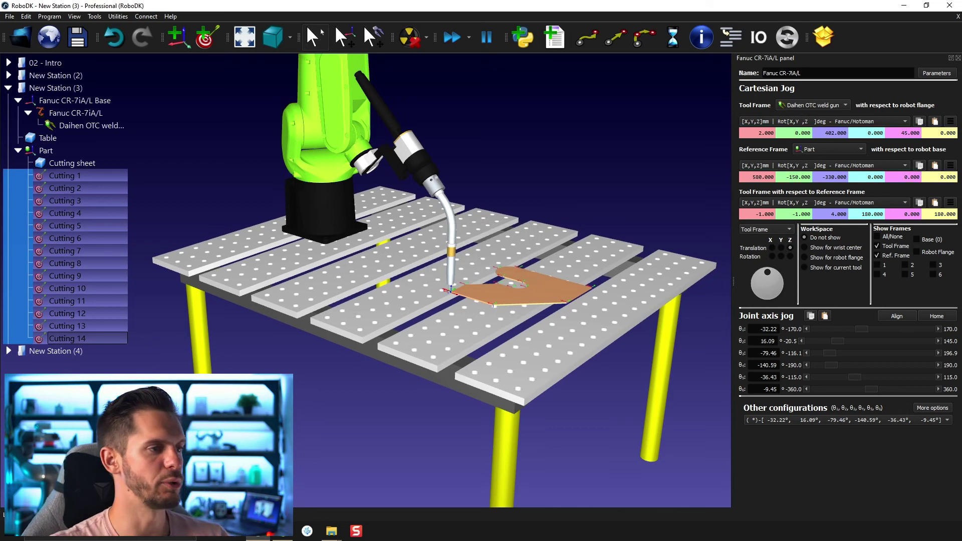
- Create a robot program from the selected group of Cutting targets
right_click(82, 210)
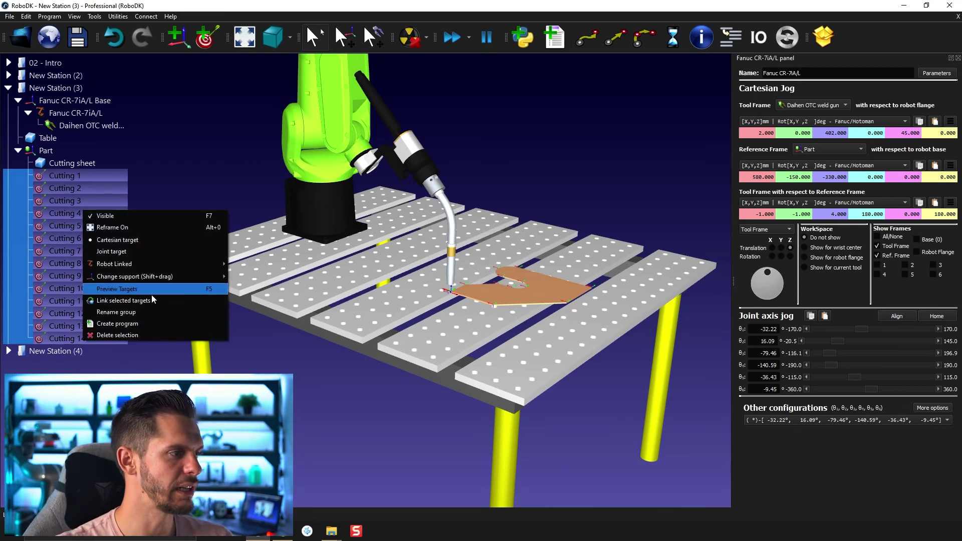
click(157, 324)
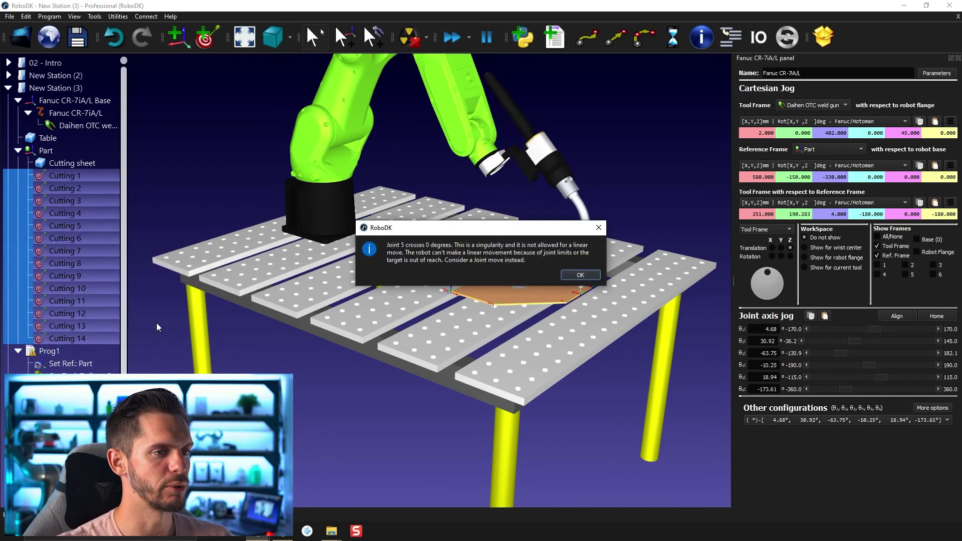
click(580, 275)
- Shift the Part frame along X towards the robot to about 518 mm and test-run Prog1
scroll(567, 293, up, 10)
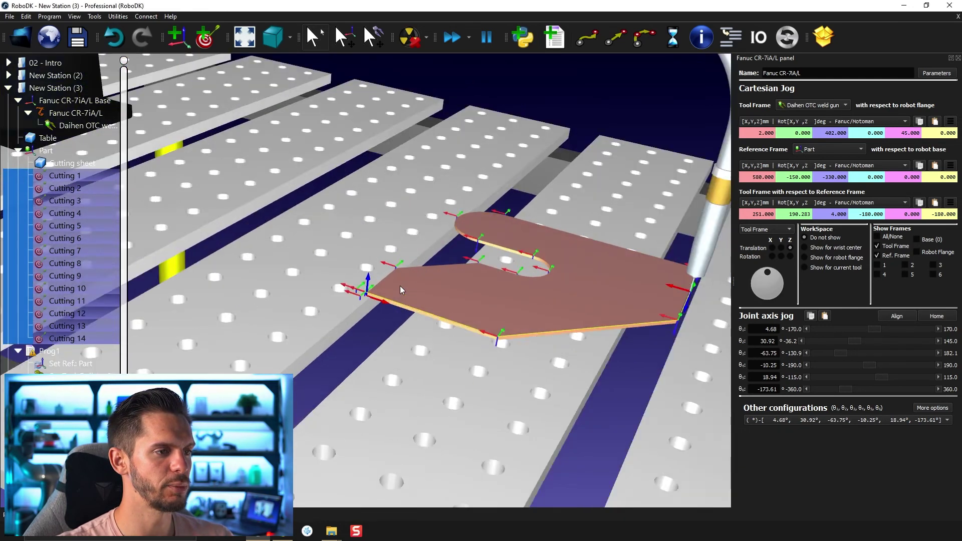
scroll(399, 286, up, 4)
alt+drag(380, 309, 274, 272)
scroll(280, 276, down, 5)
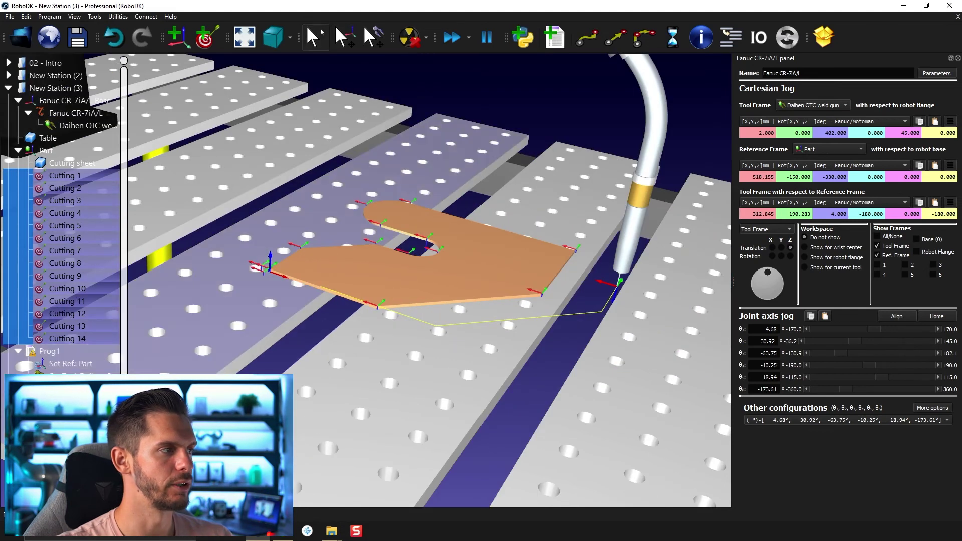
double_click(71, 352)
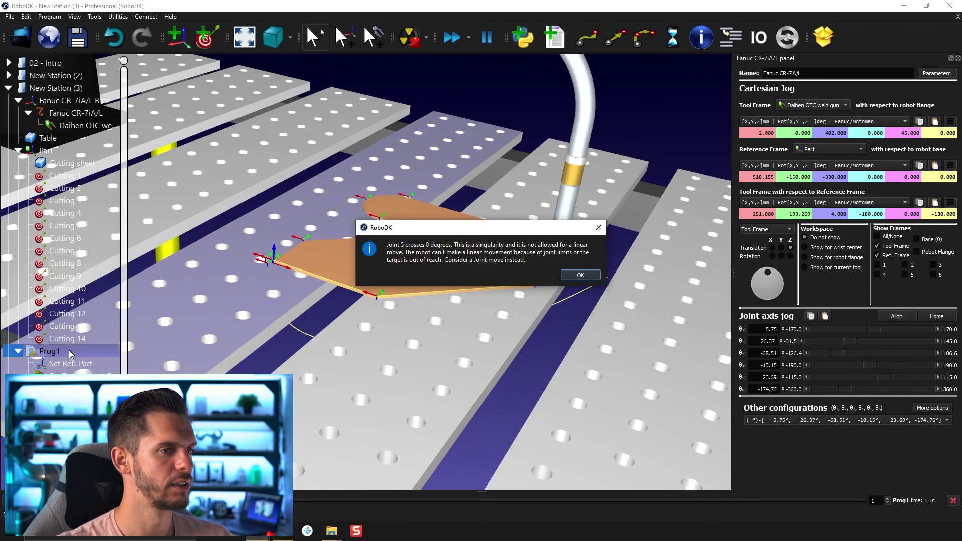
click(573, 276)
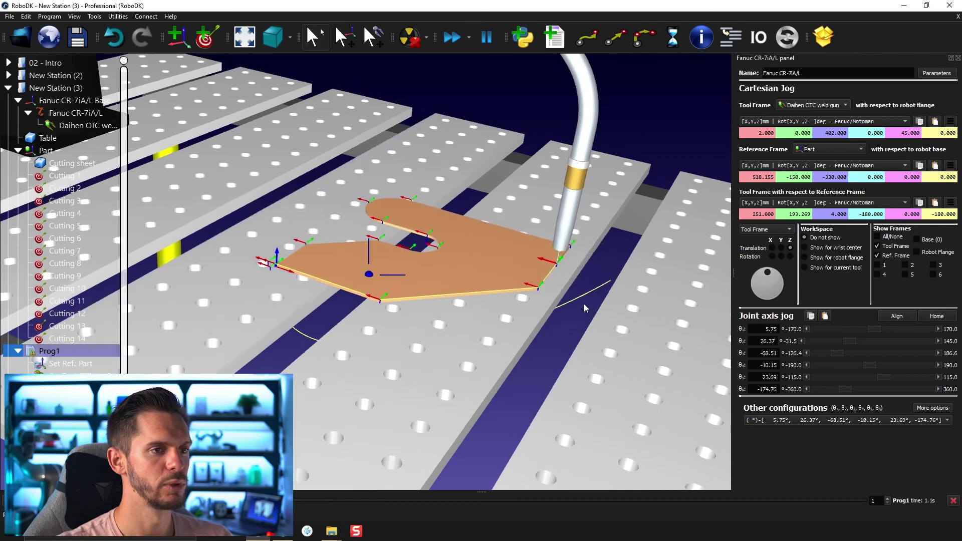
- Shift the Part frame sideways along Y to about -200 mm relative to the robot base
middle_drag(584, 303, 602, 370)
key(alt)
scroll(292, 326, up, 4)
right_drag(292, 326, 262, 355)
key(alt)
scroll(264, 359, up, 6)
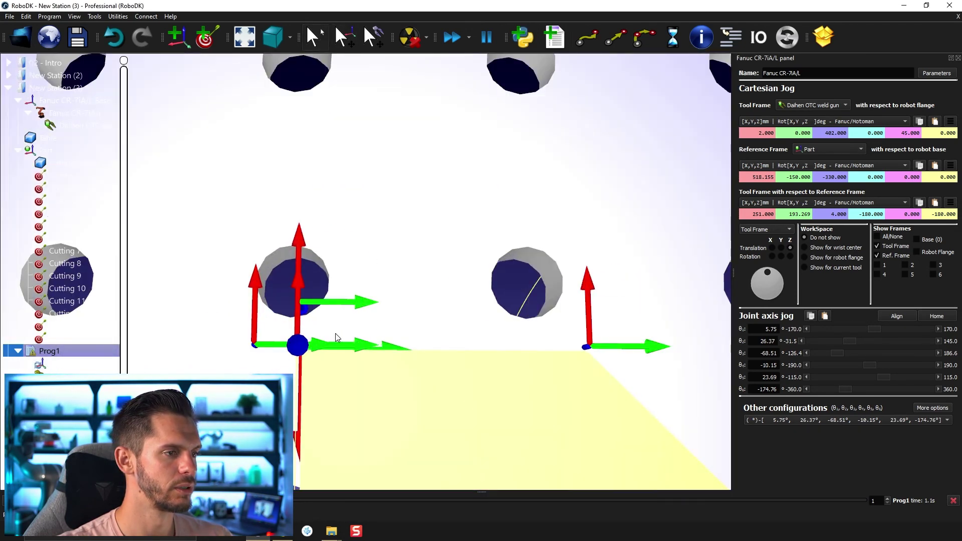
right_drag(389, 351, 431, 336)
alt+drag(396, 319, 608, 287)
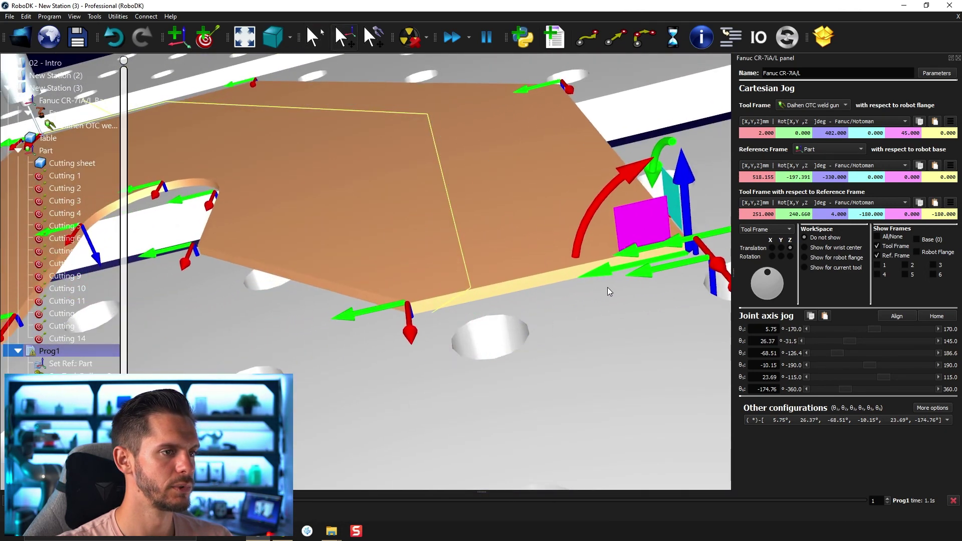
scroll(579, 298, down, 4)
drag(564, 309, 503, 354)
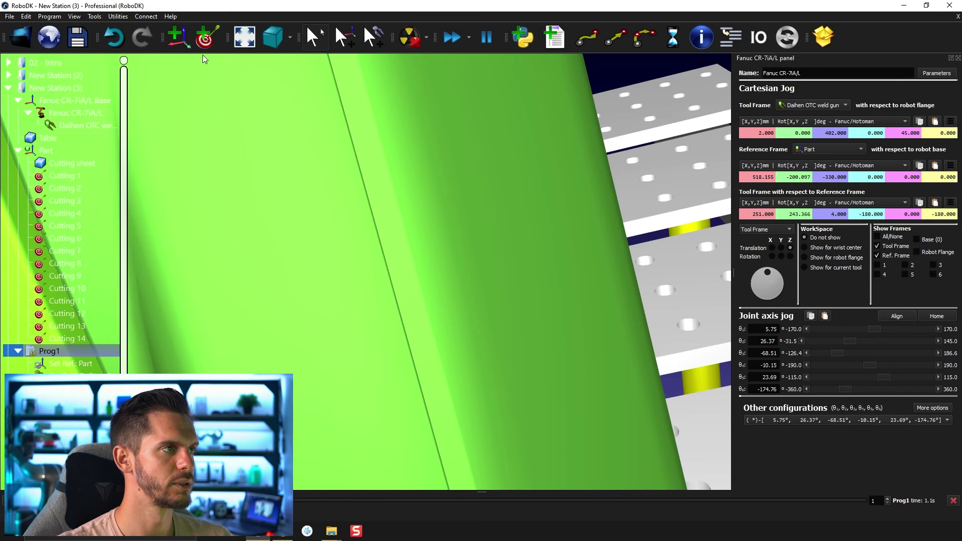
- Show the station in isometric view and shift the Part frame further along Y to about -245 mm
click(276, 40)
right_drag(378, 338, 566, 305)
middle_drag(286, 413, 438, 316)
right_drag(438, 315, 470, 260)
scroll(438, 323, up, 4)
right_drag(441, 323, 494, 393)
scroll(396, 278, up, 5)
right_drag(361, 364, 464, 335)
drag(465, 334, 369, 392)
scroll(353, 355, up, 5)
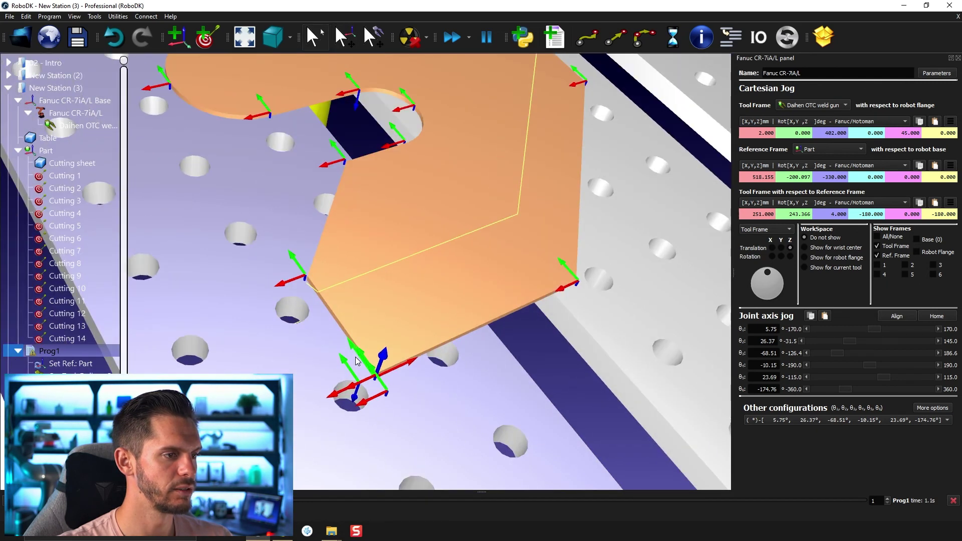
alt+drag(350, 345, 391, 425)
scroll(388, 428, down, 5)
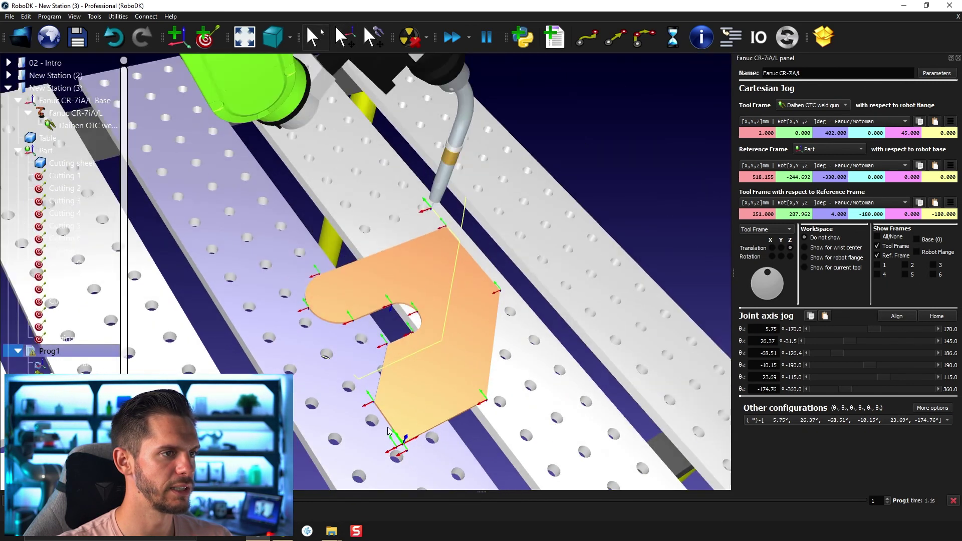
scroll(388, 431, down, 5)
- Run Prog1 with the repositioned Part frame and examine the path traced around the cutting sheet
click(50, 362)
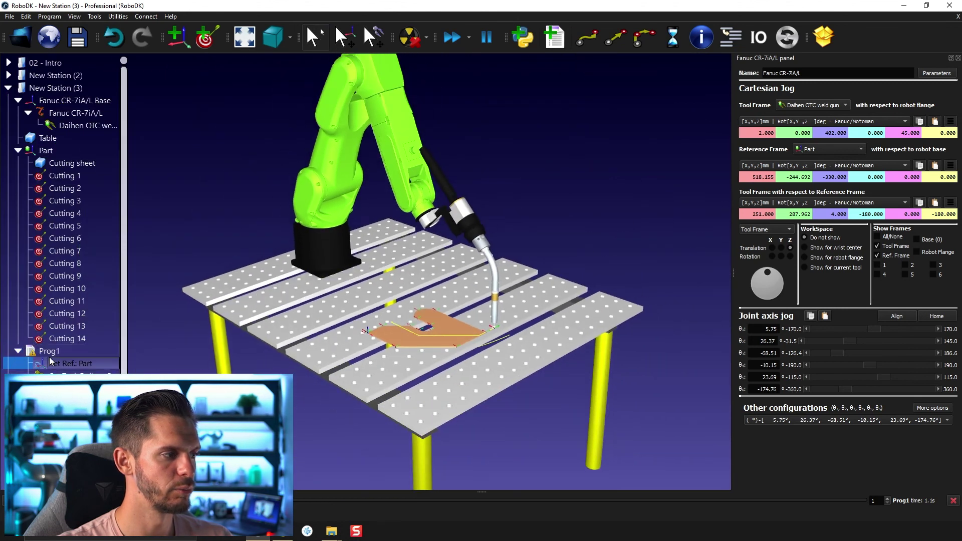
double_click(50, 351)
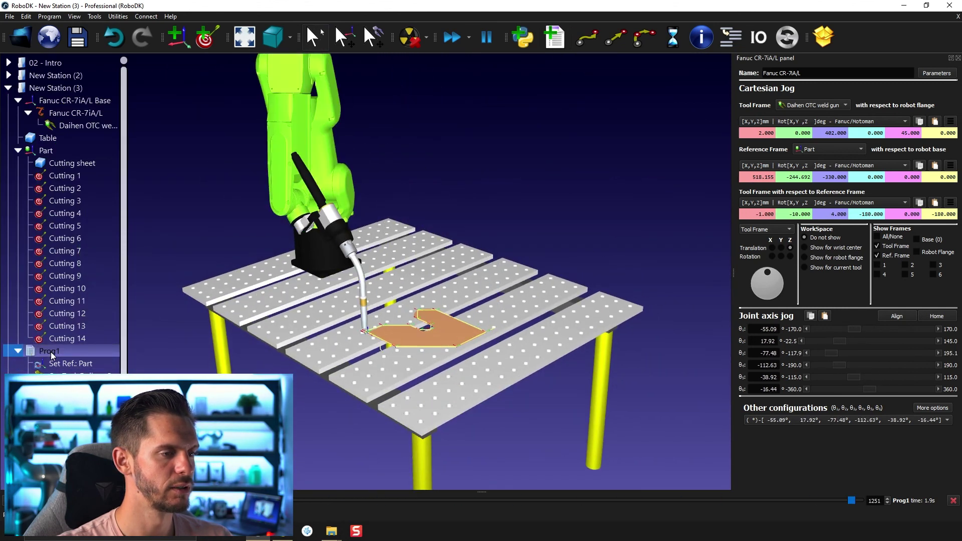
scroll(336, 296, down, 3)
scroll(336, 297, up, 5)
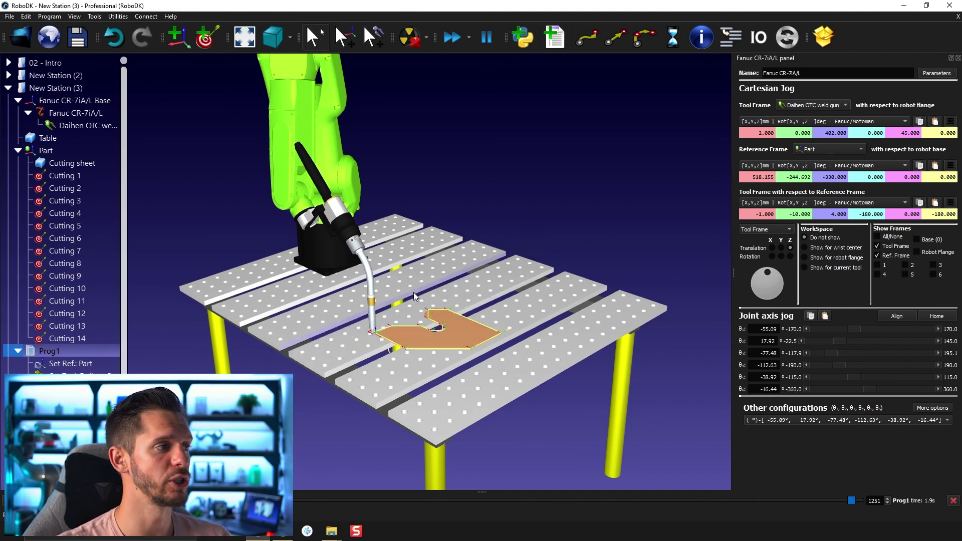
middle_drag(427, 329, 492, 341)
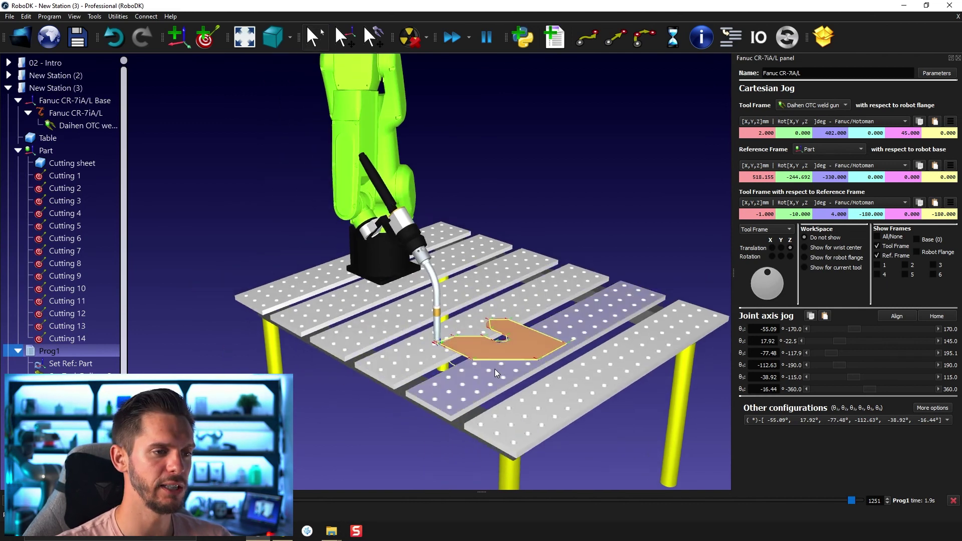
scroll(496, 364, up, 5)
scroll(491, 265, up, 3)
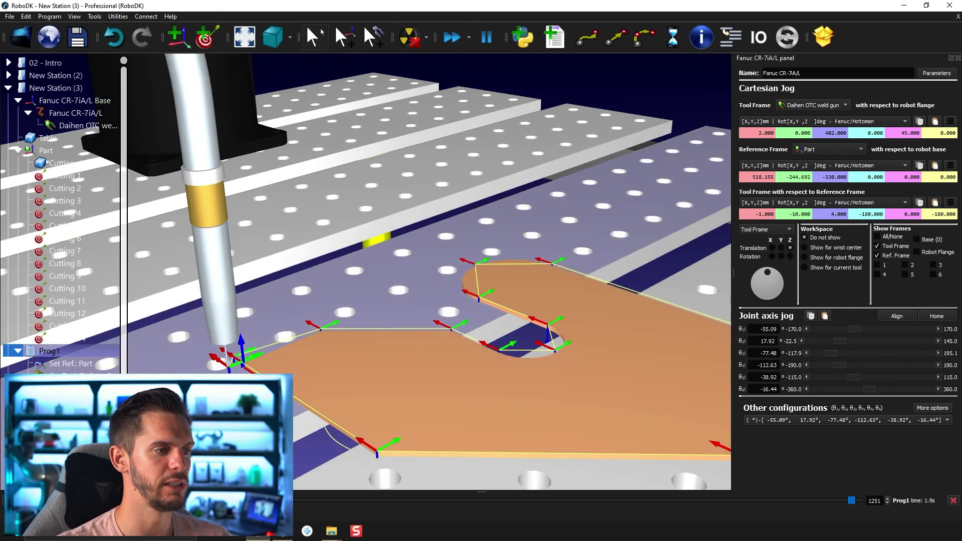
scroll(494, 270, down, 6)
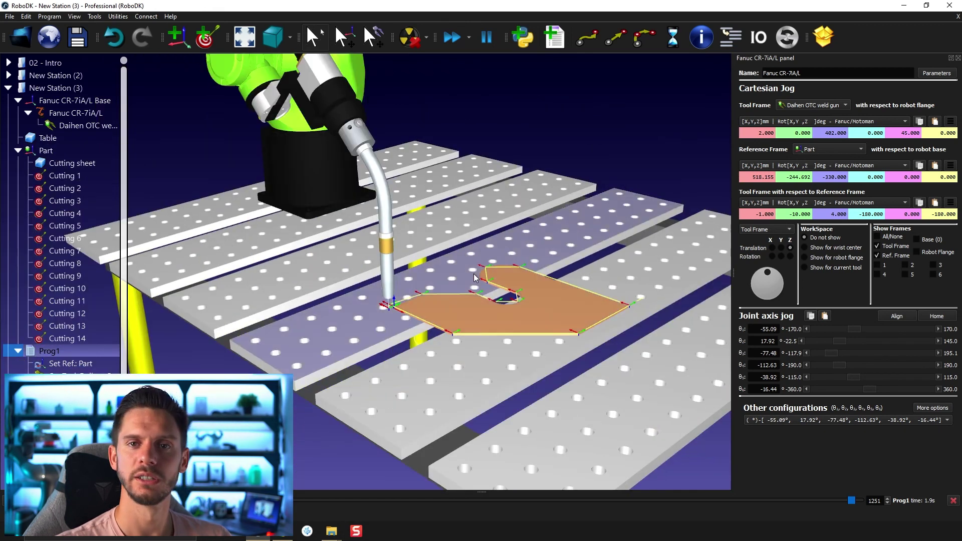